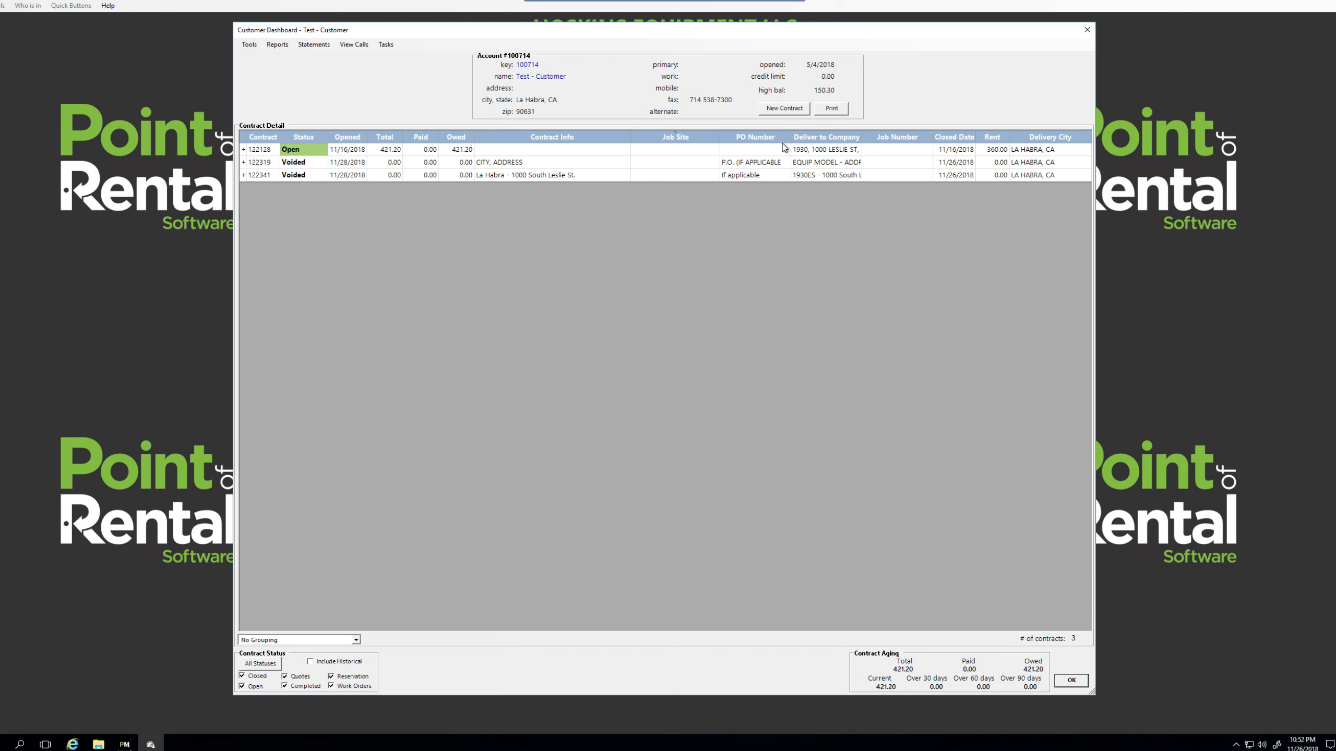
Step: Start a new Reservation contract for Test - Customer and confirm the customer's details
click(784, 109)
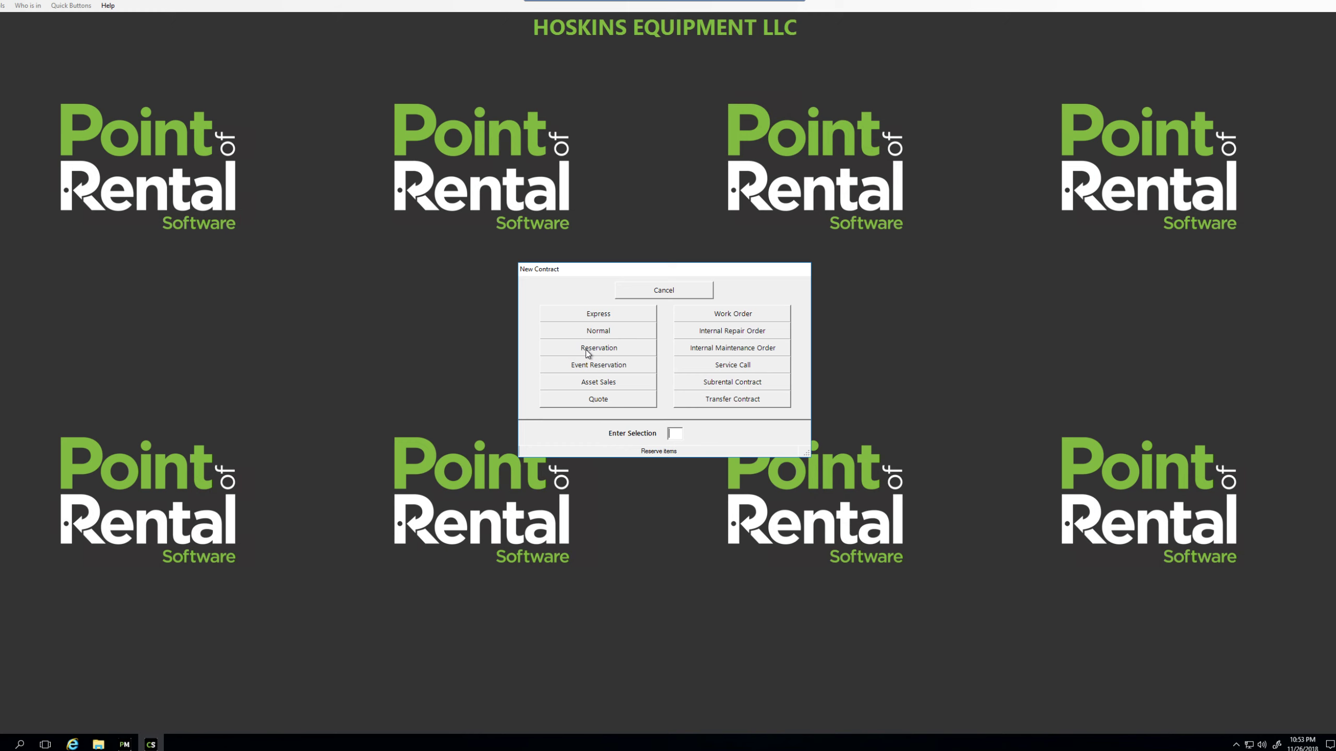
click(618, 351)
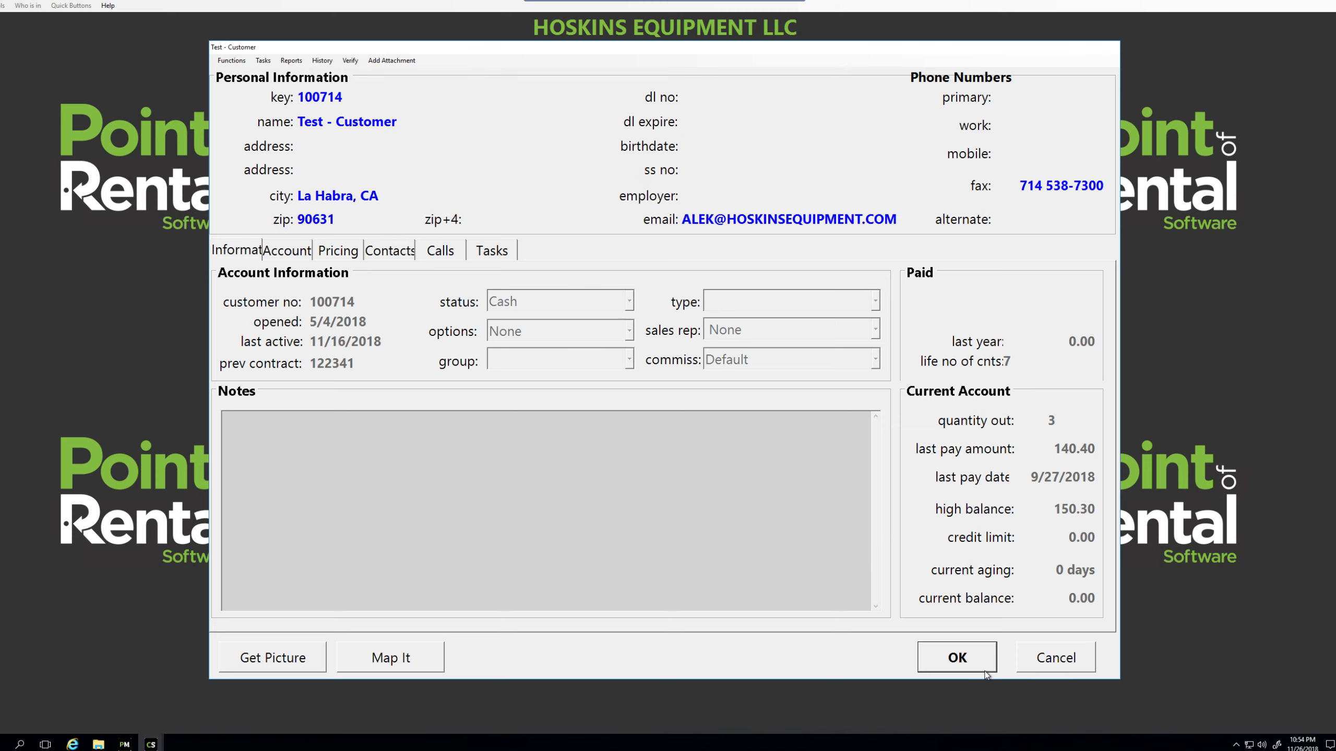
click(966, 661)
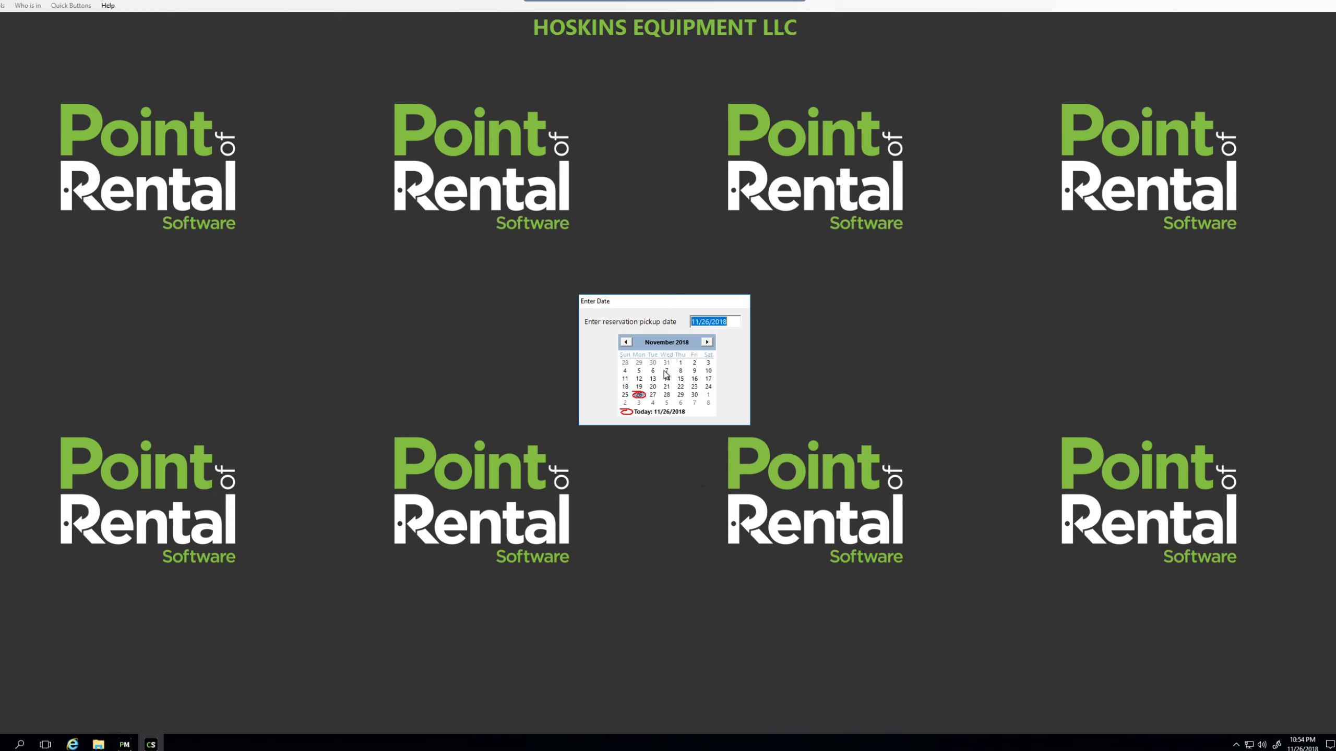
Step: Set the reservation's pickup to 11/30/2018 at 10:00 AM
click(695, 396)
click(739, 358)
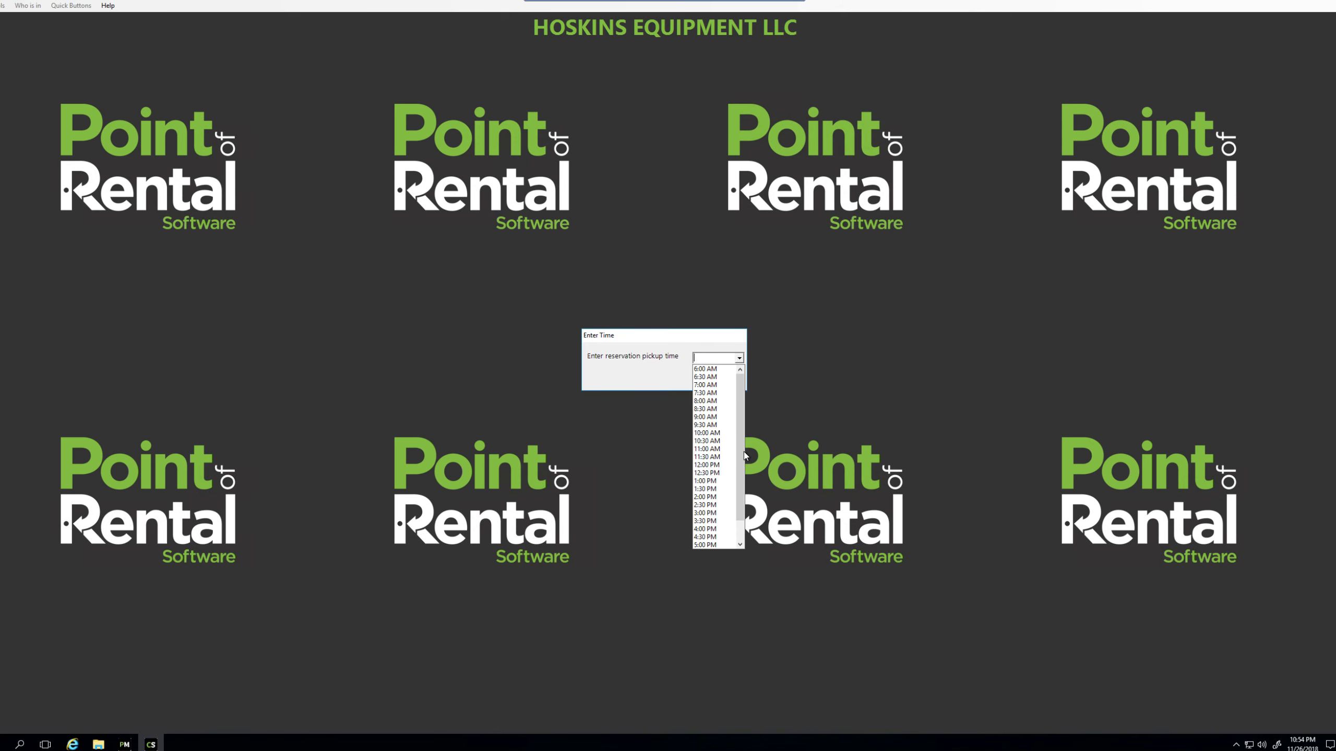
click(719, 433)
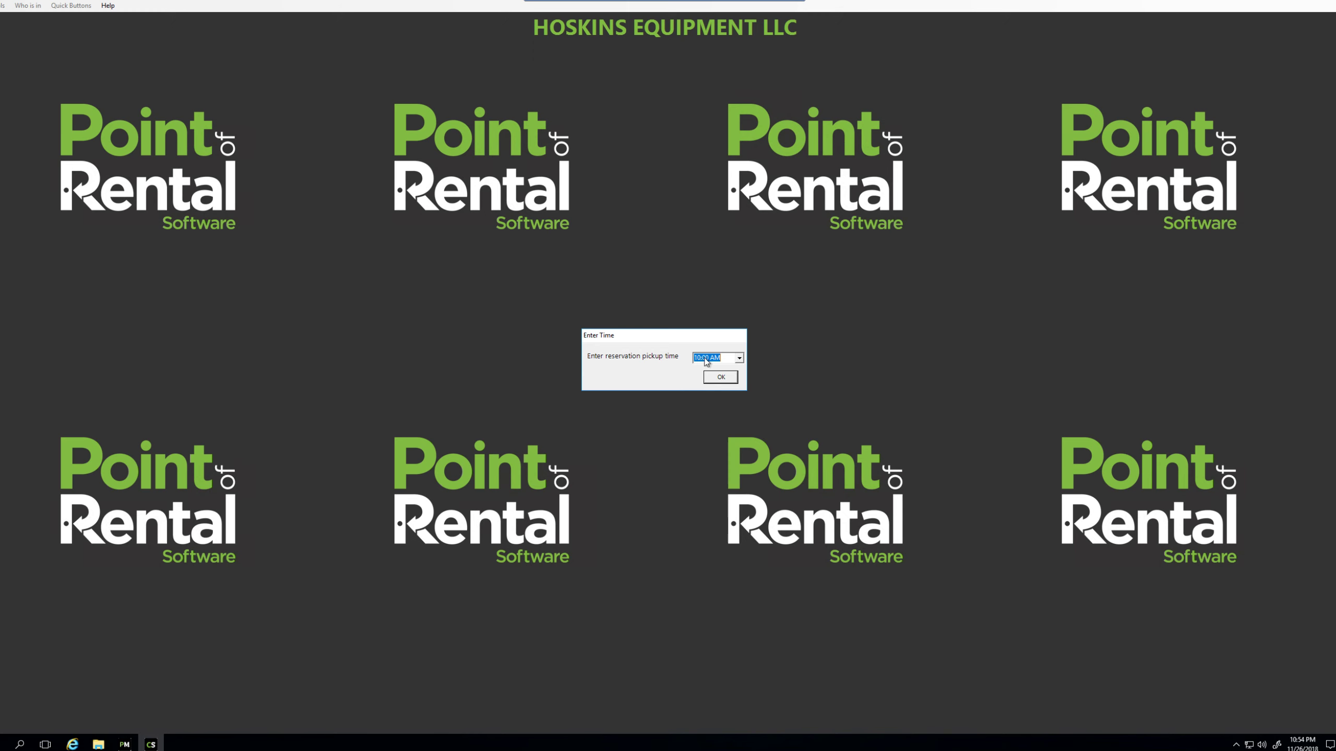
click(713, 378)
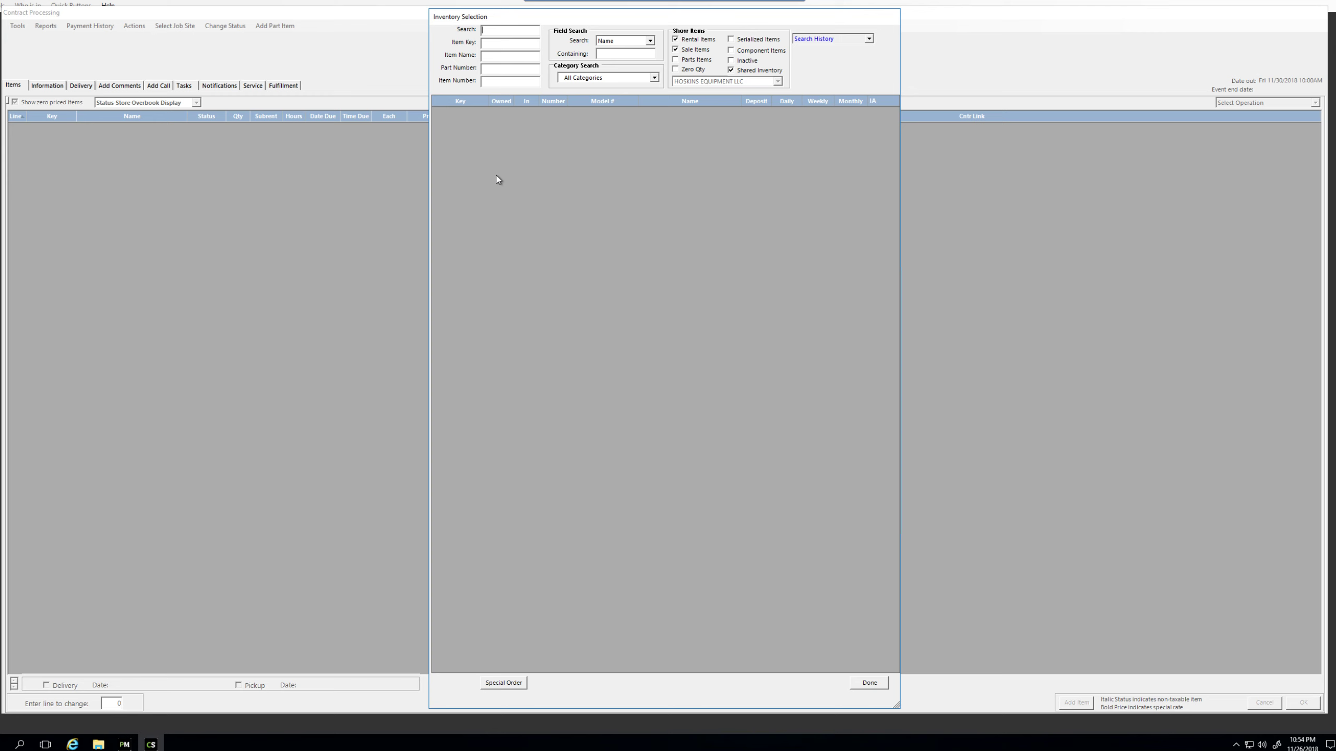
Step: Search '19' and add one 1930ES electric scissor lift as a 1-day rental at 120.00
key(Return)
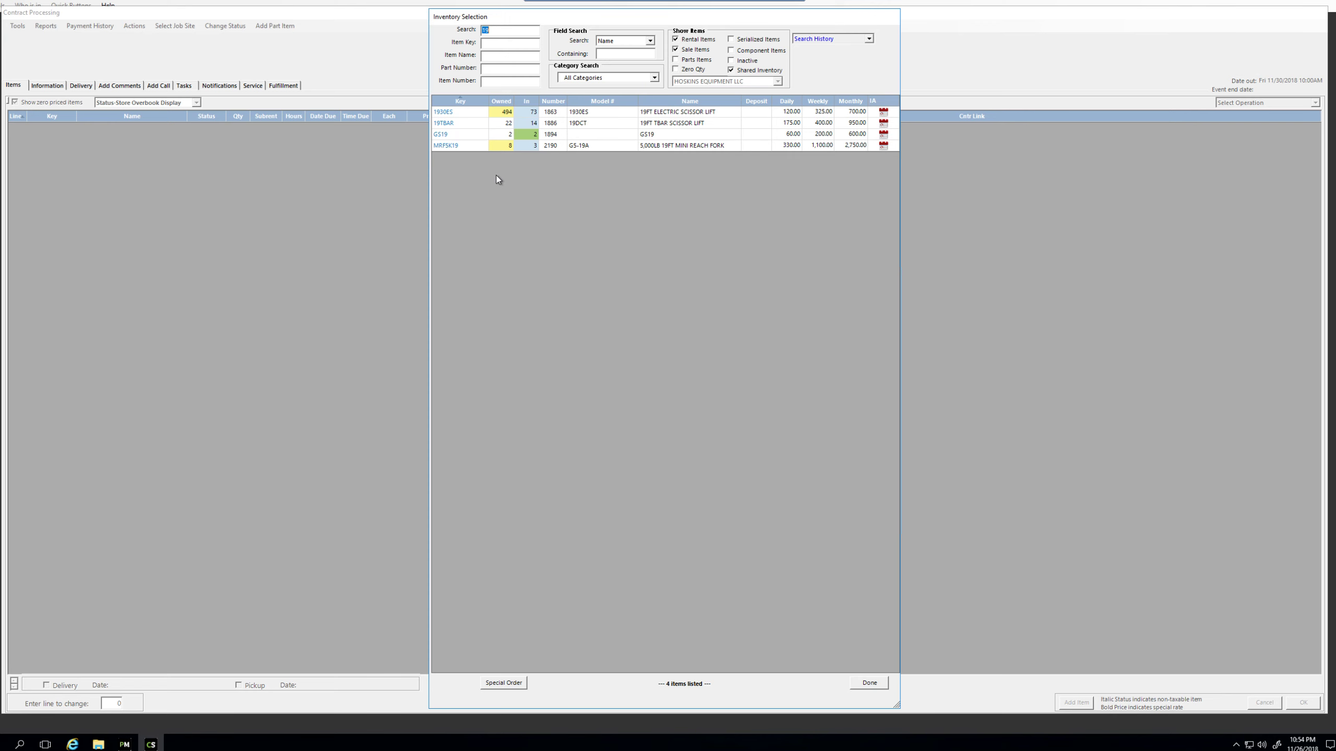
click(447, 114)
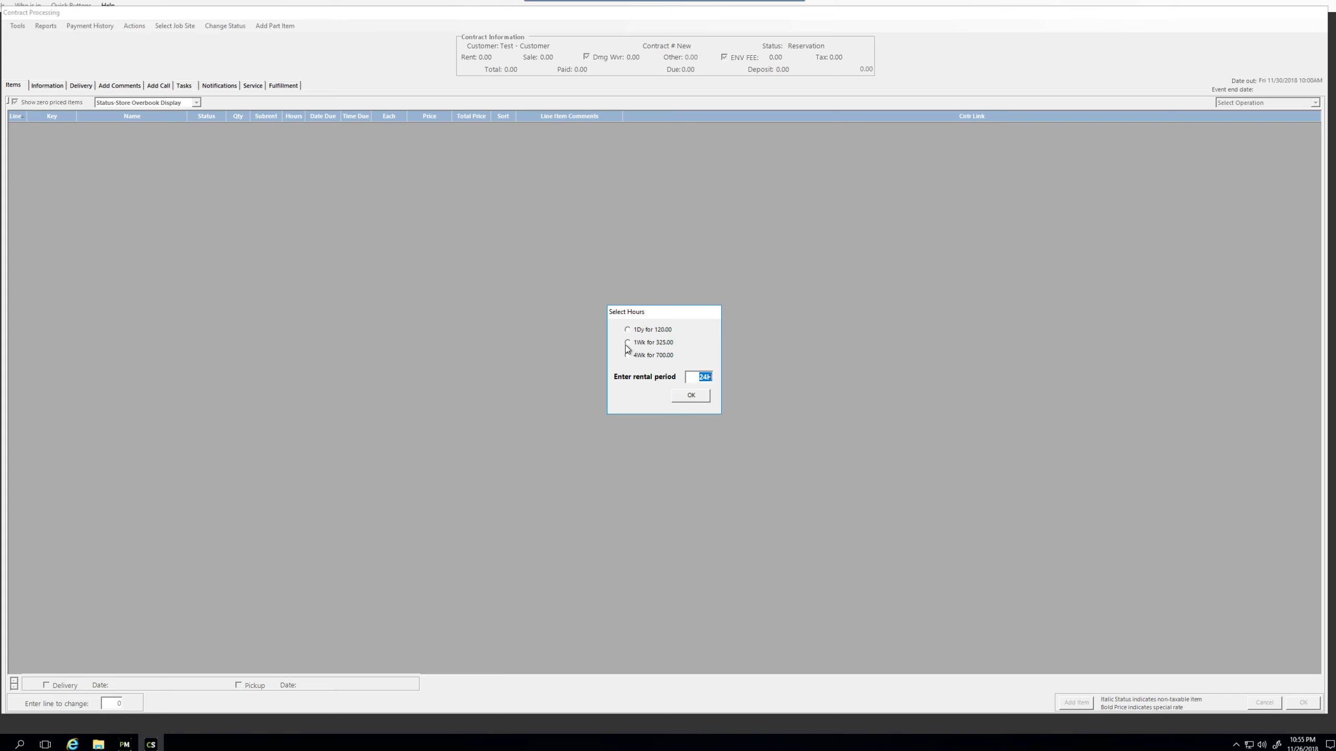
click(690, 397)
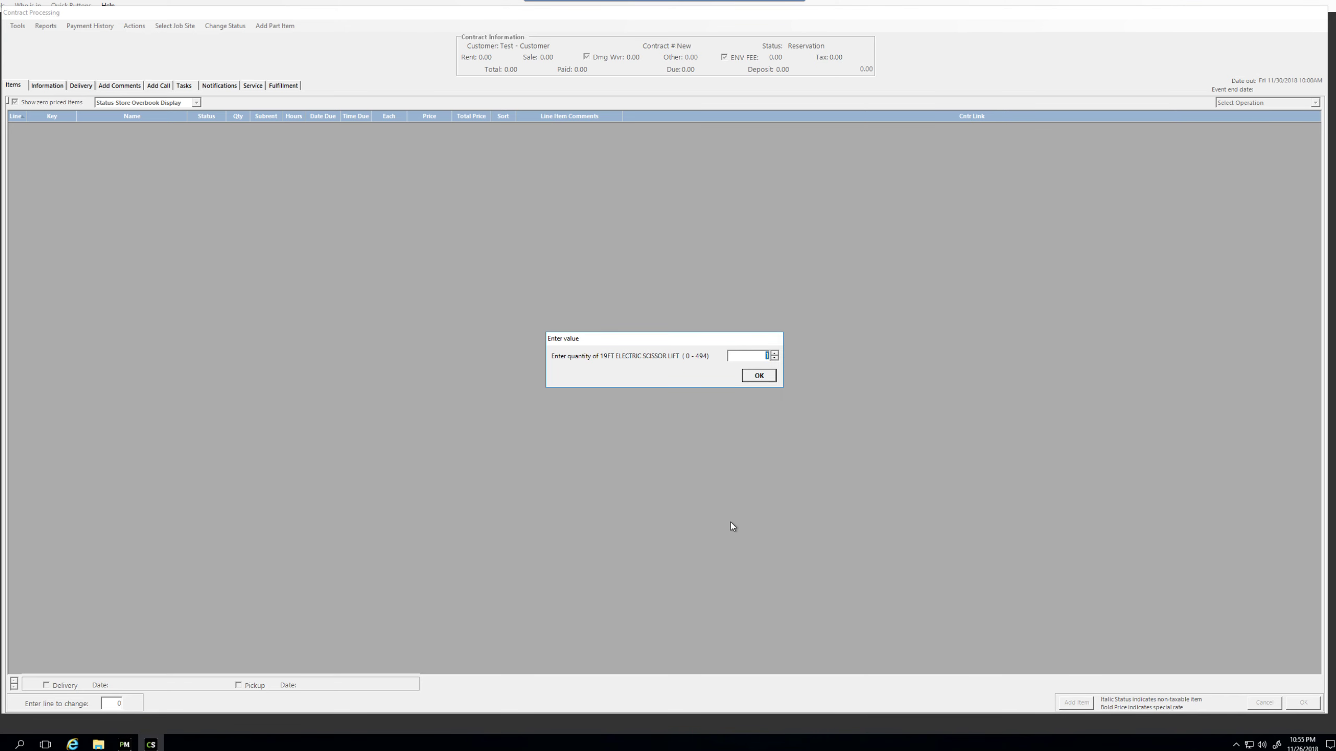
click(760, 375)
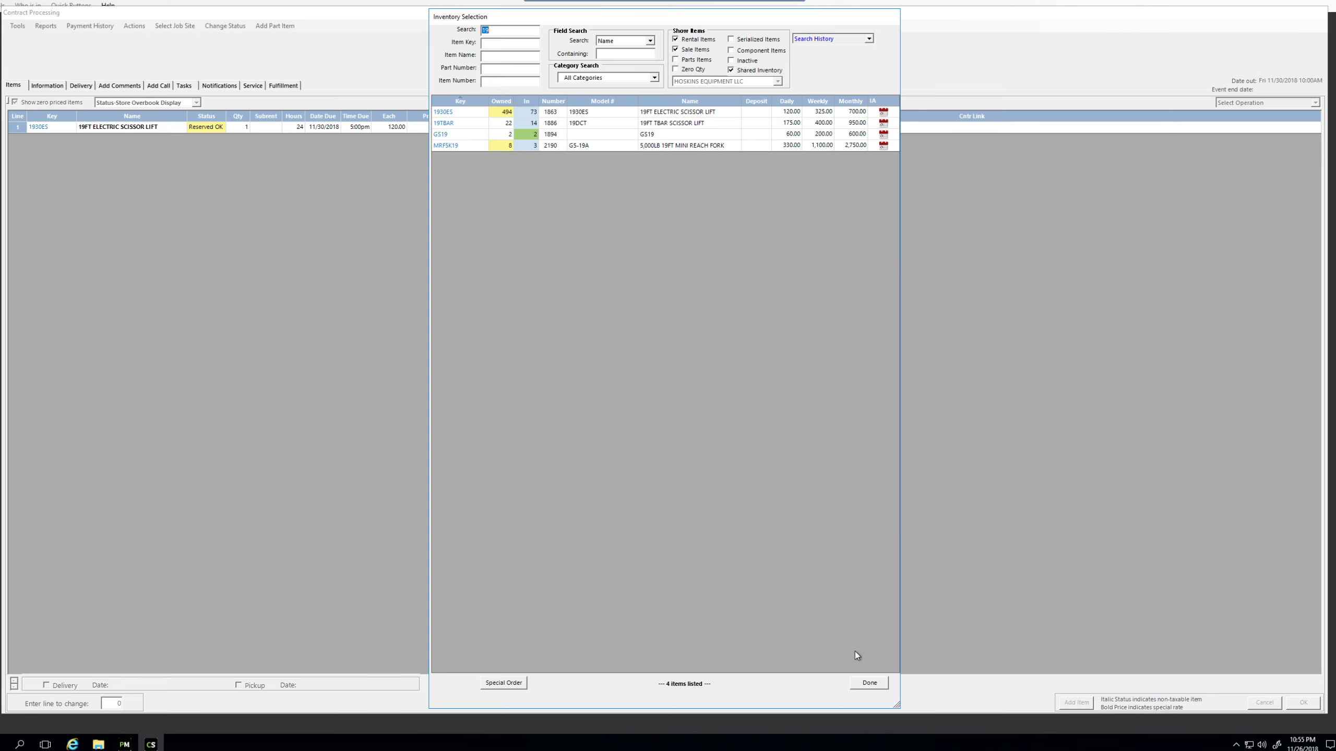
click(874, 682)
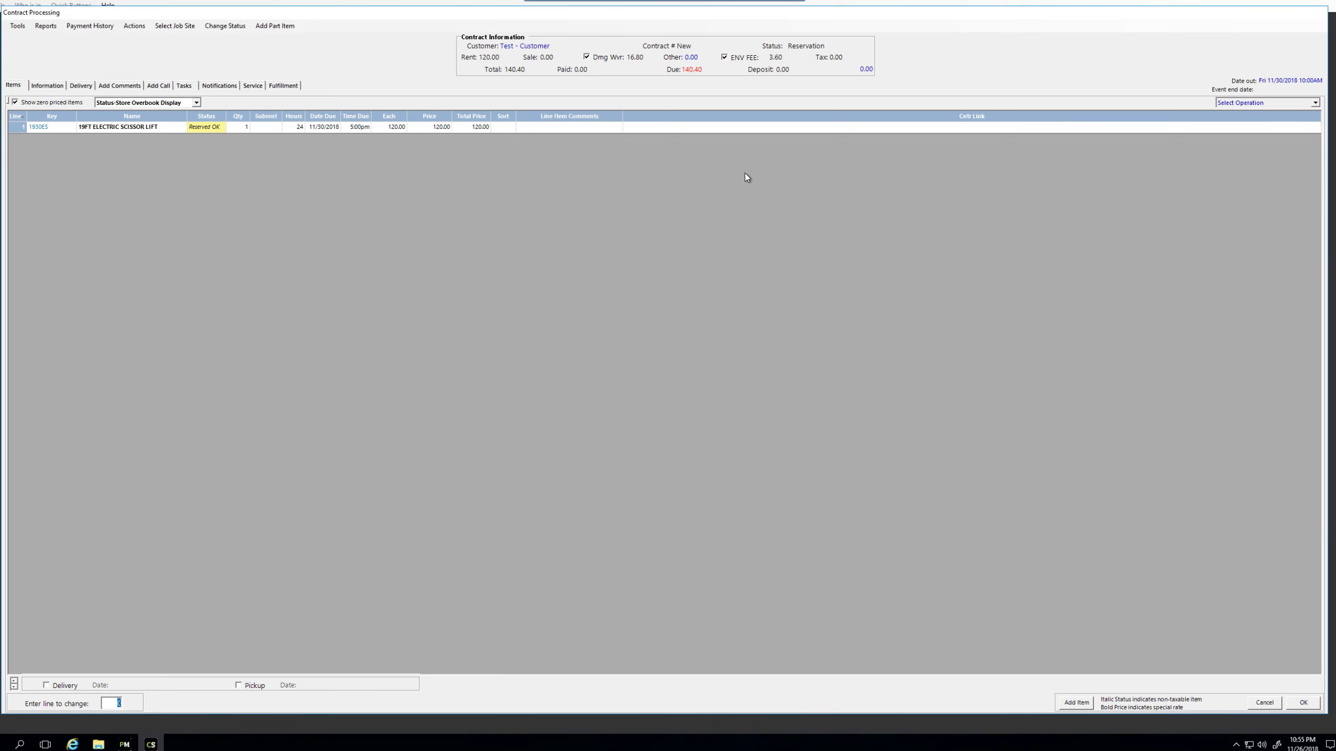
click(57, 89)
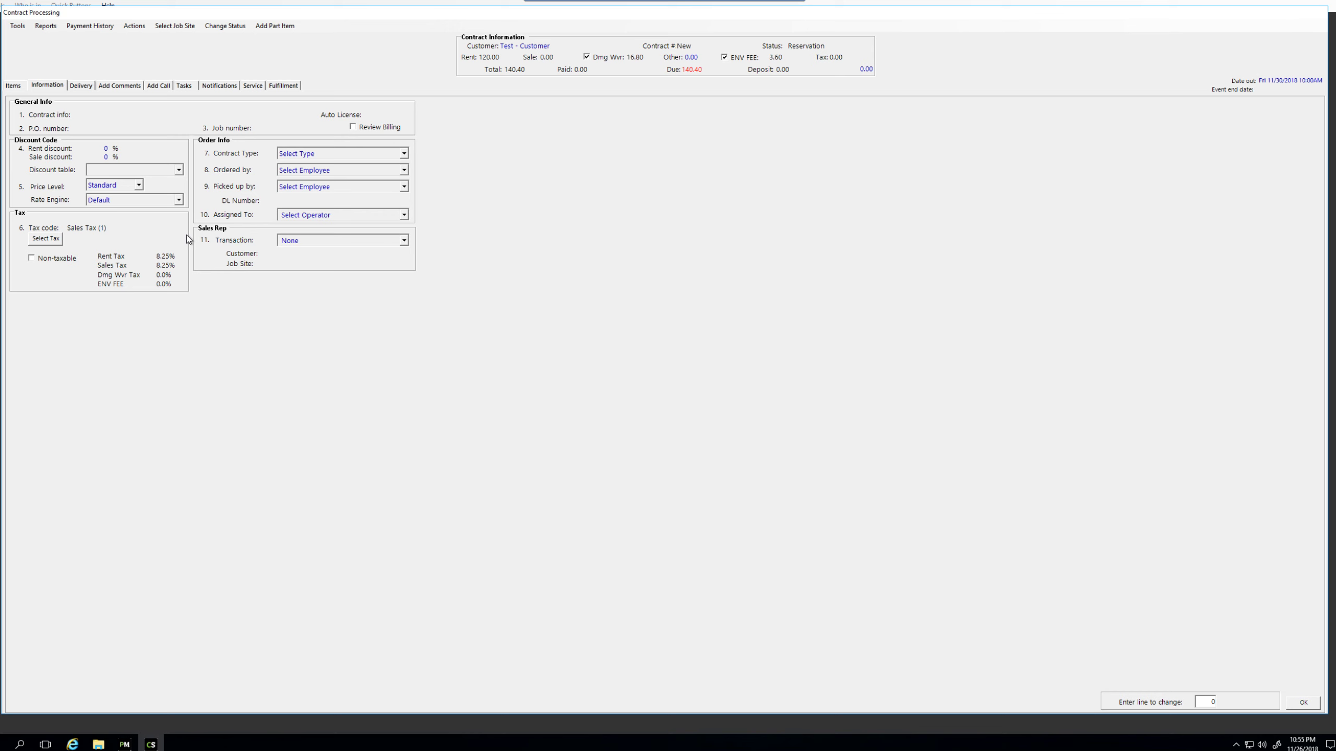
click(95, 115)
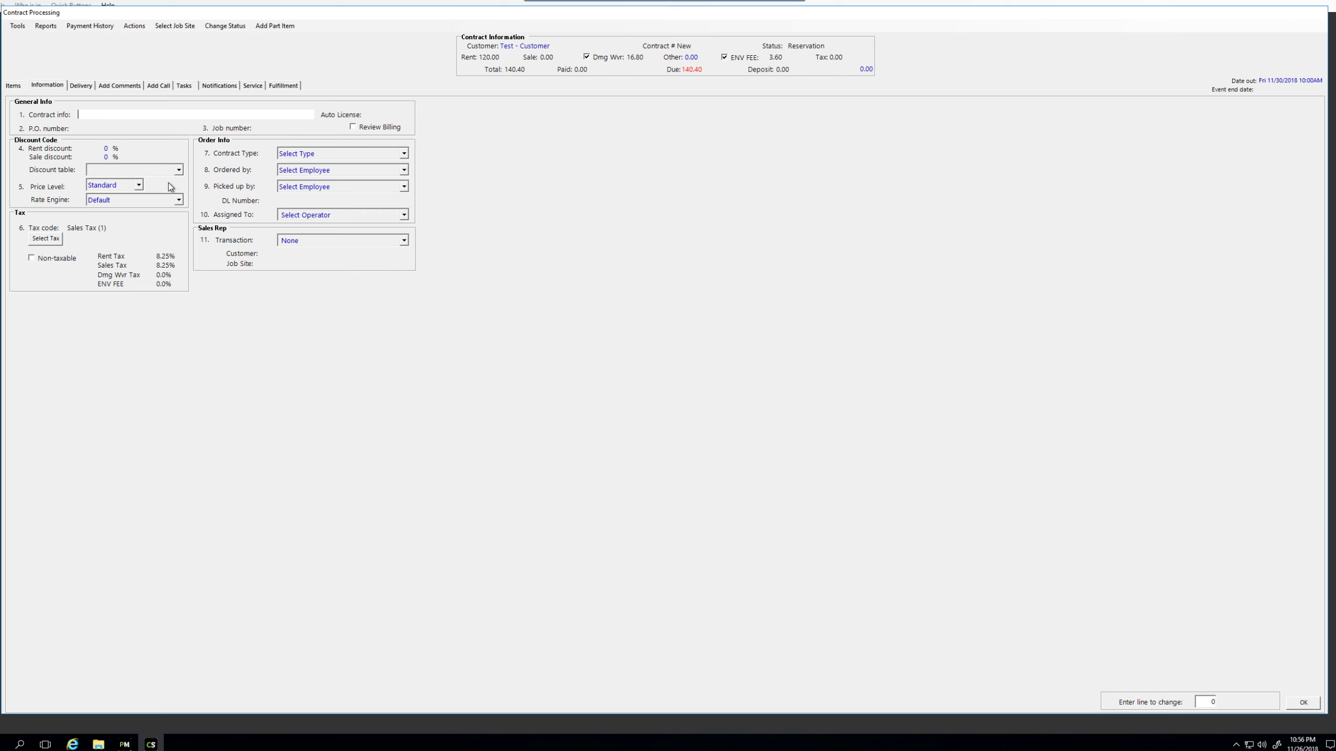
Step: Leave the P.O. number field blank
key(Tab)
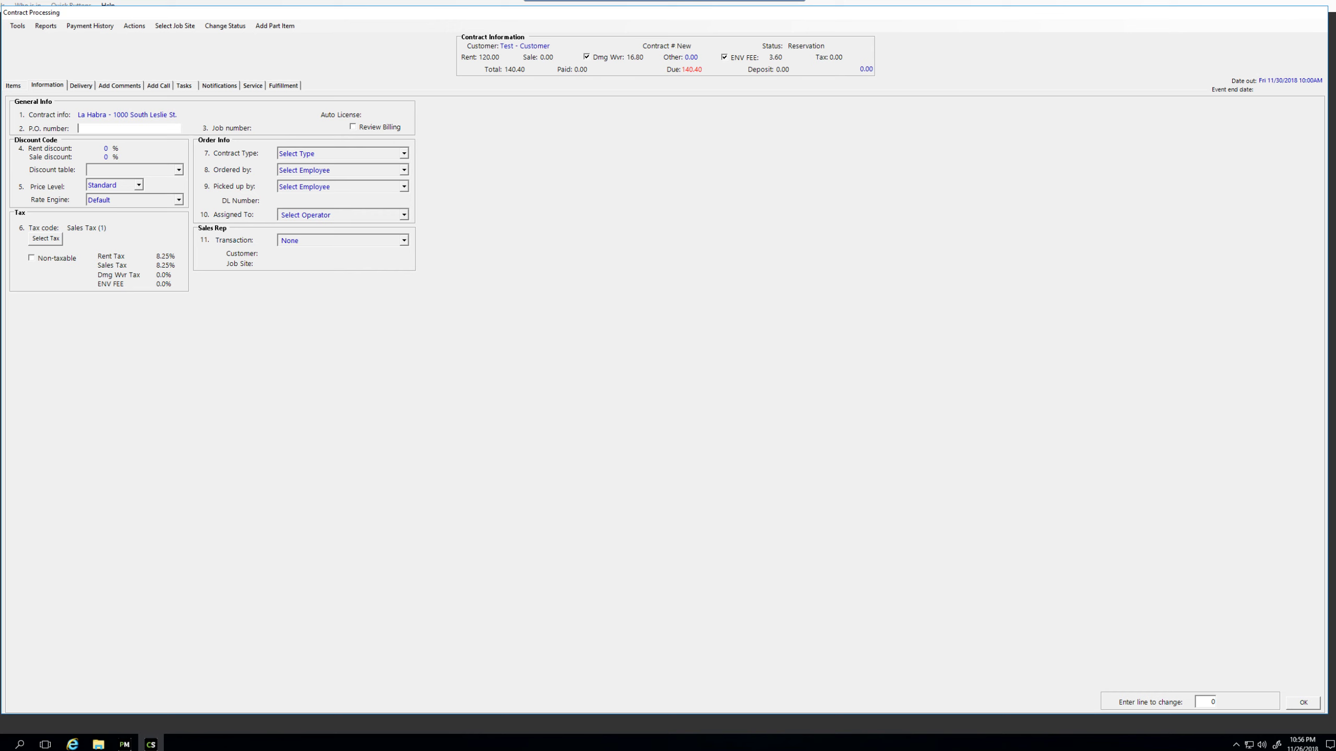
text(195381)
key(BackSpace)
key(BackSpace)
key(BackSpace)
key(BackSpace)
key(BackSpace)
key(BackSpace)
Step: Choose the Ordered by employee and the transaction sales rep, then go to the Delivery page
click(403, 171)
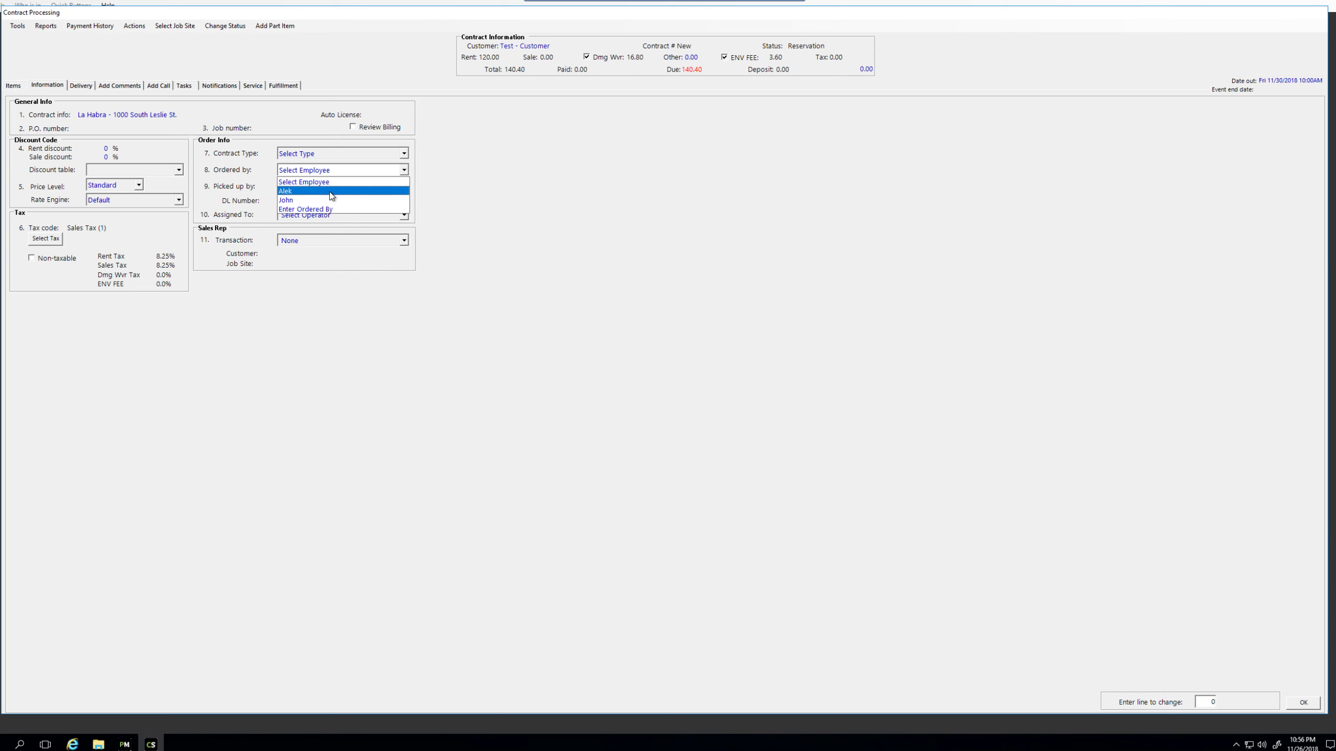
click(378, 191)
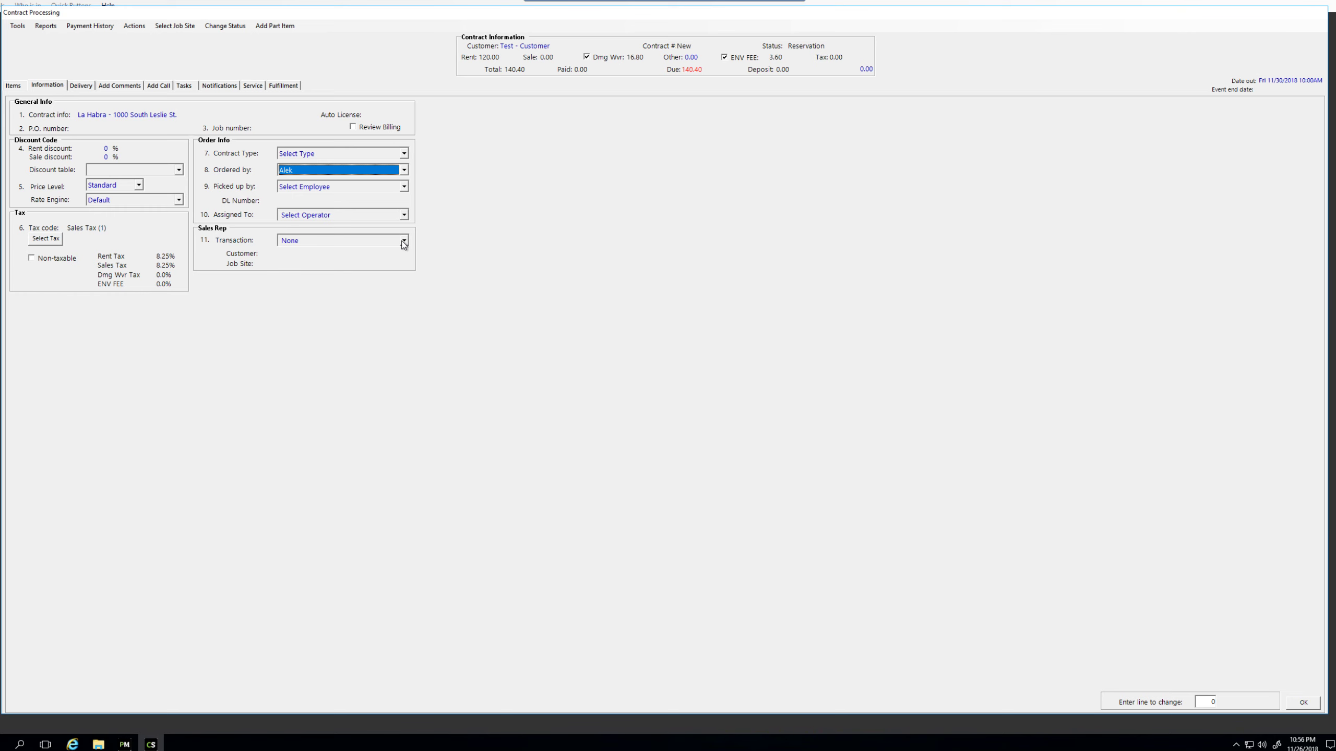
click(403, 241)
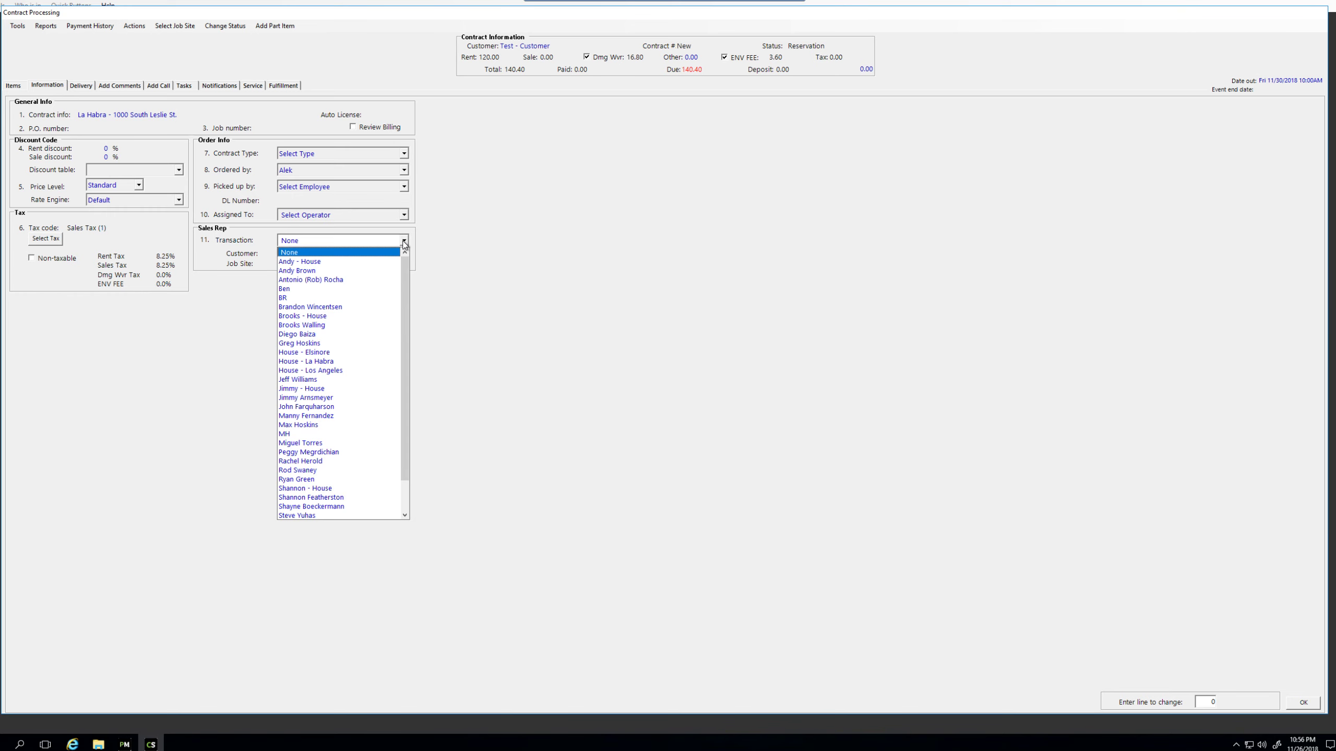
click(323, 426)
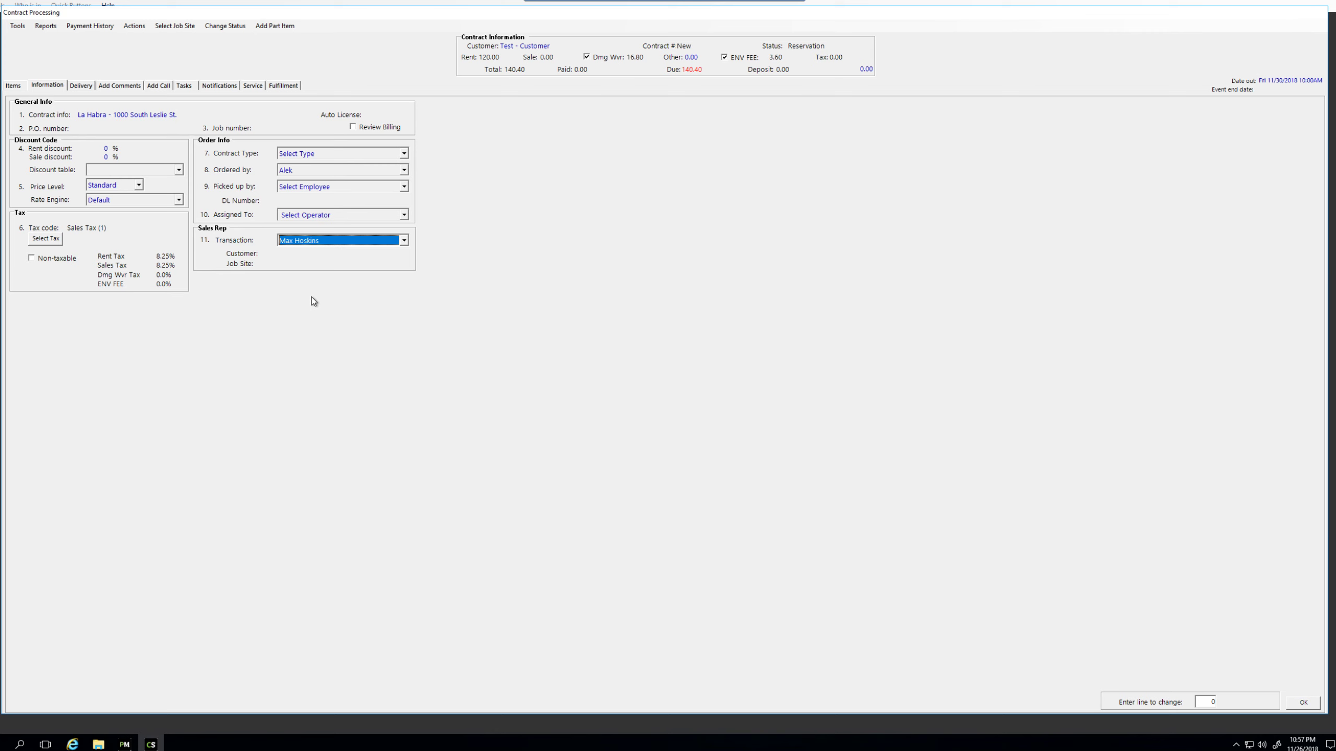
click(83, 87)
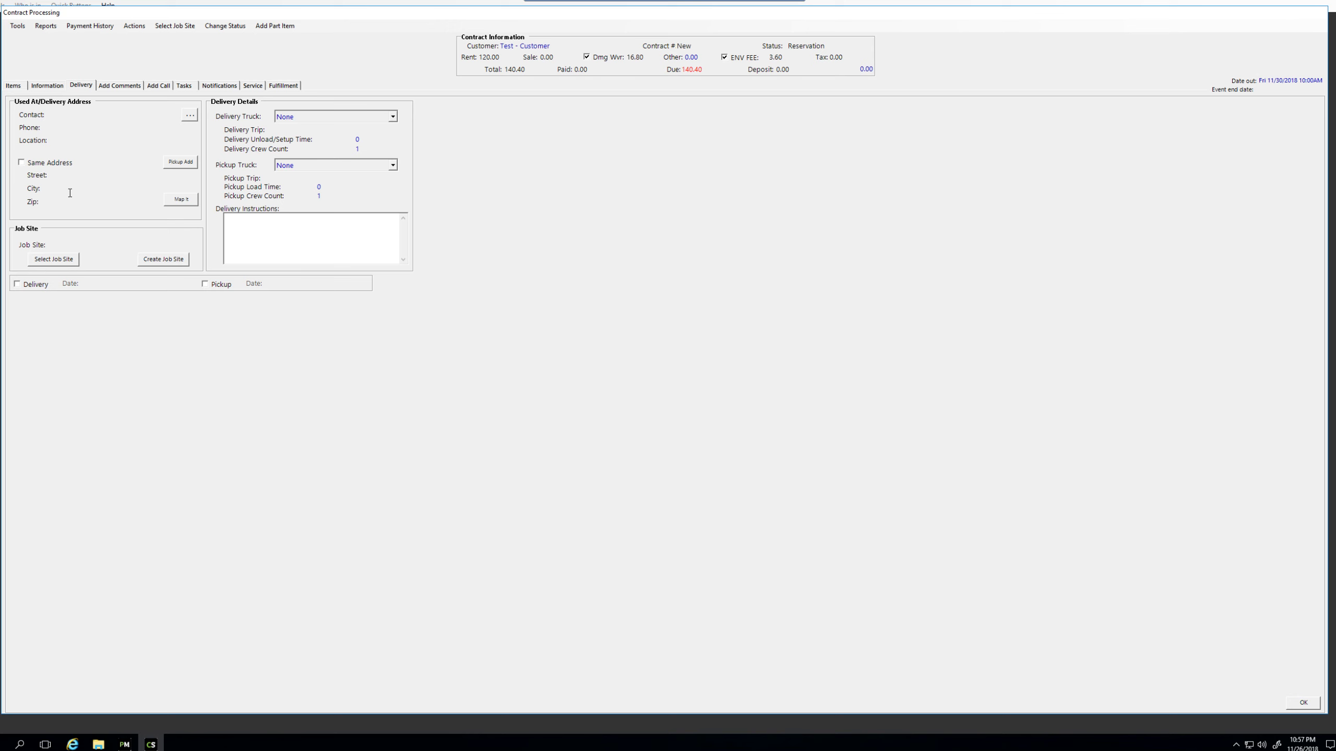
Step: Enter the delivery contact's name and phone number
click(98, 117)
text(Bob)
key(Tab)
text(5555555555)
key(Tab)
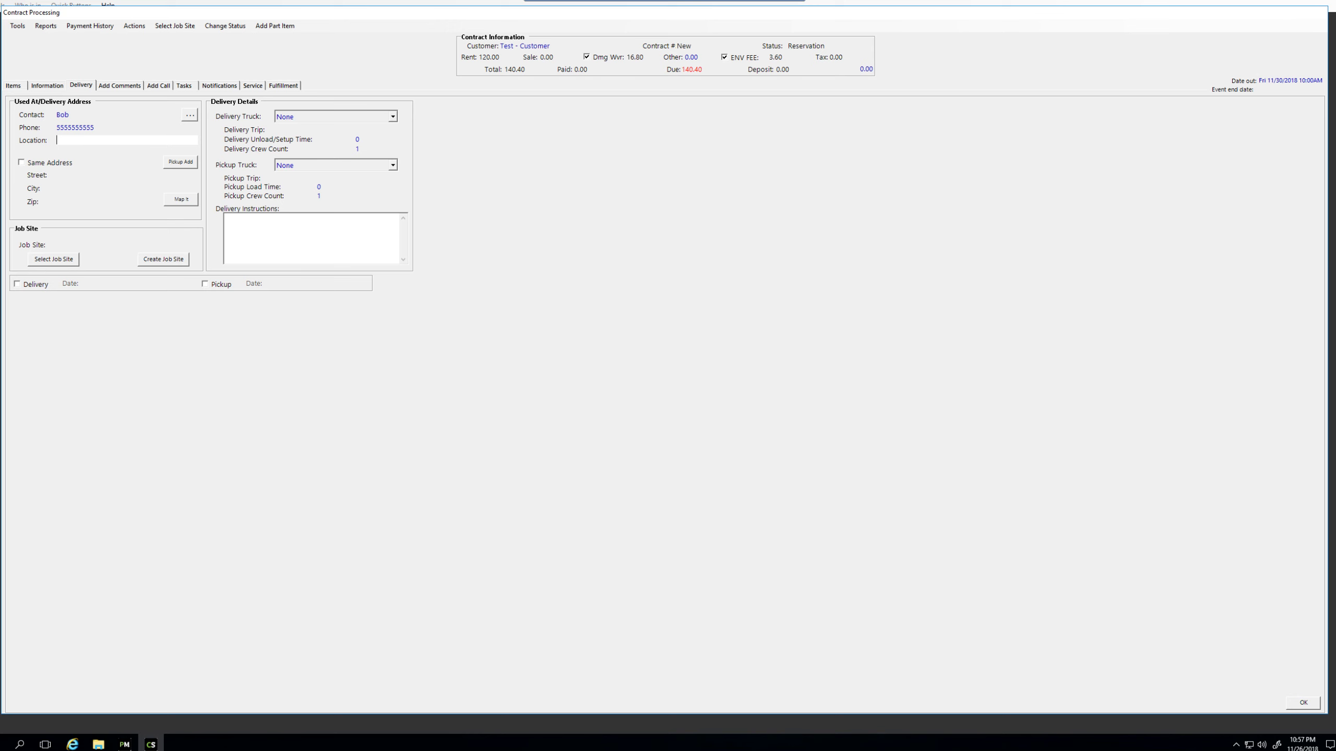
text(Equip Model - Address)
key(BackSpace)
key(BackSpace)
key(BackSpace)
key(BackSpace)
key(BackSpace)
key(BackSpace)
key(BackSpace)
key(BackSpace)
key(BackSpace)
key(BackSpace)
key(BackSpace)
key(BackSpace)
key(BackSpace)
key(BackSpace)
key(BackSpace)
key(BackSpace)
key(BackSpace)
key(BackSpace)
key(BackSpace)
key(BackSpace)
key(Tab)
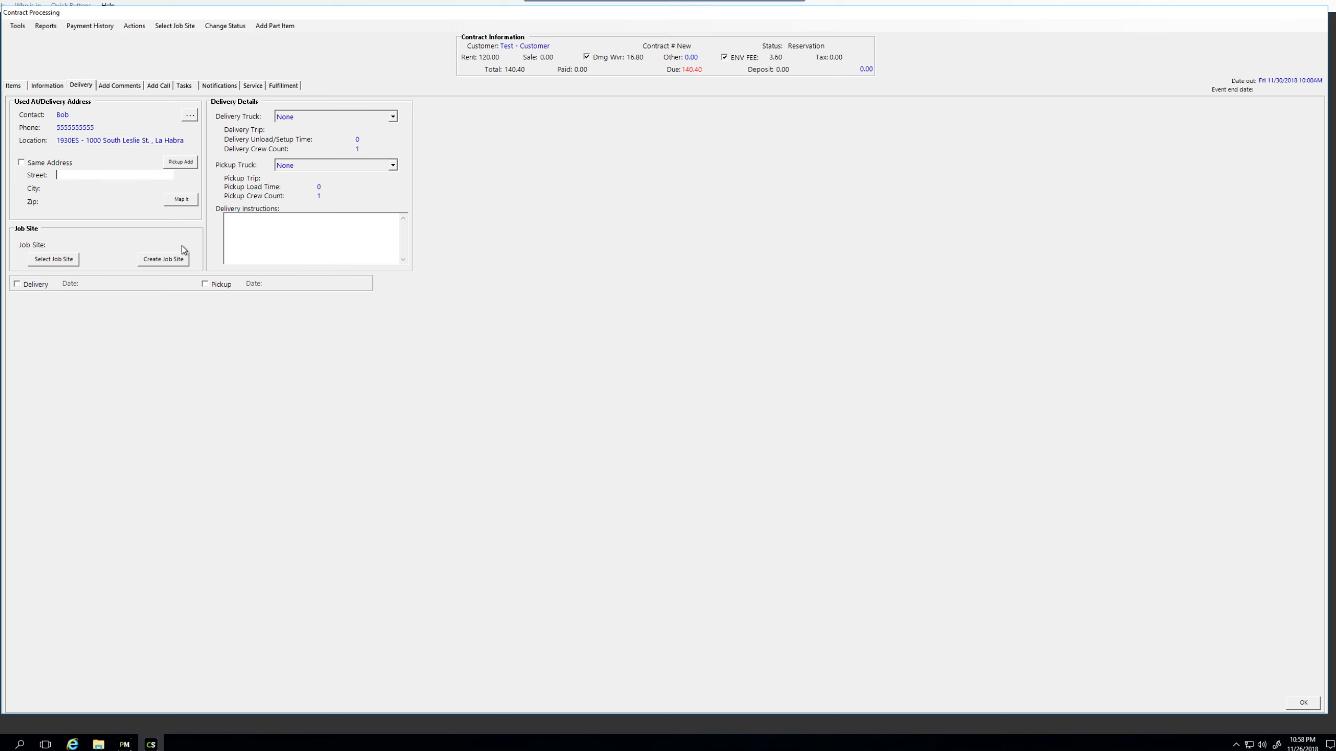
key(Tab)
text(Cerritos)
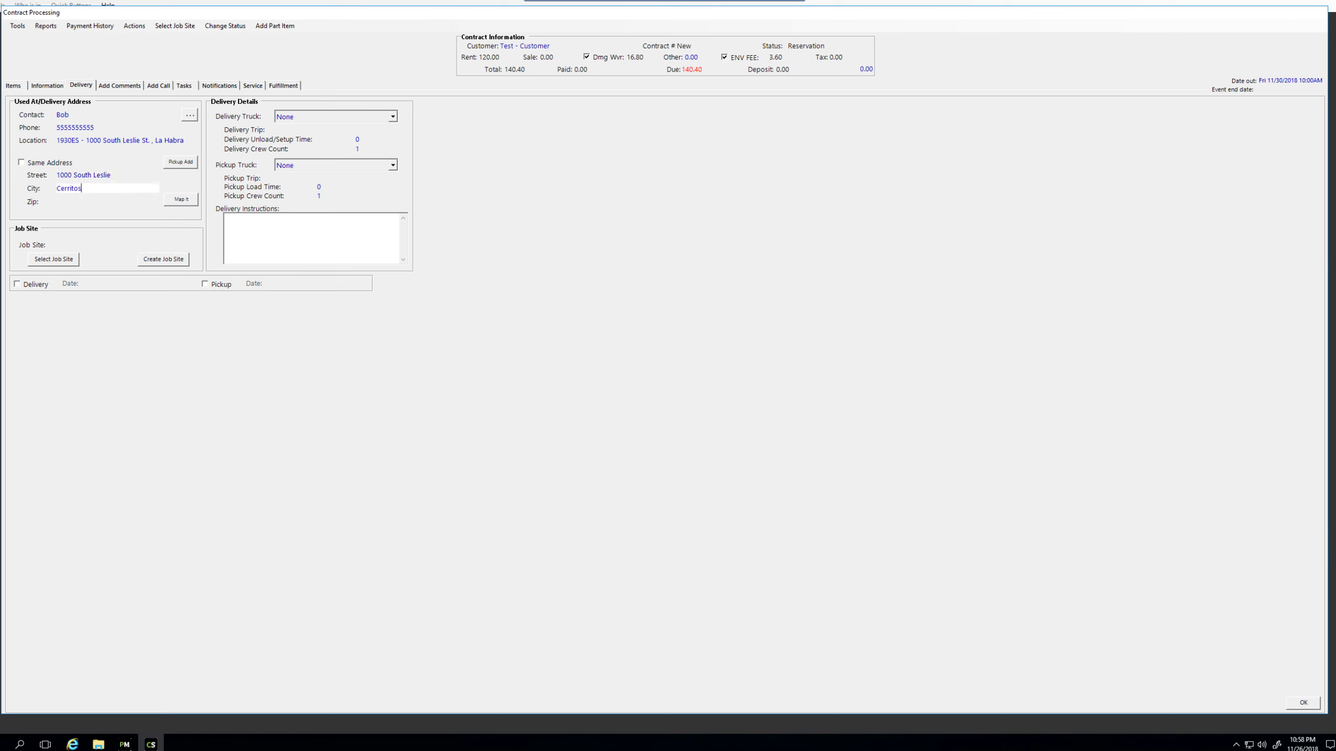
key(Tab)
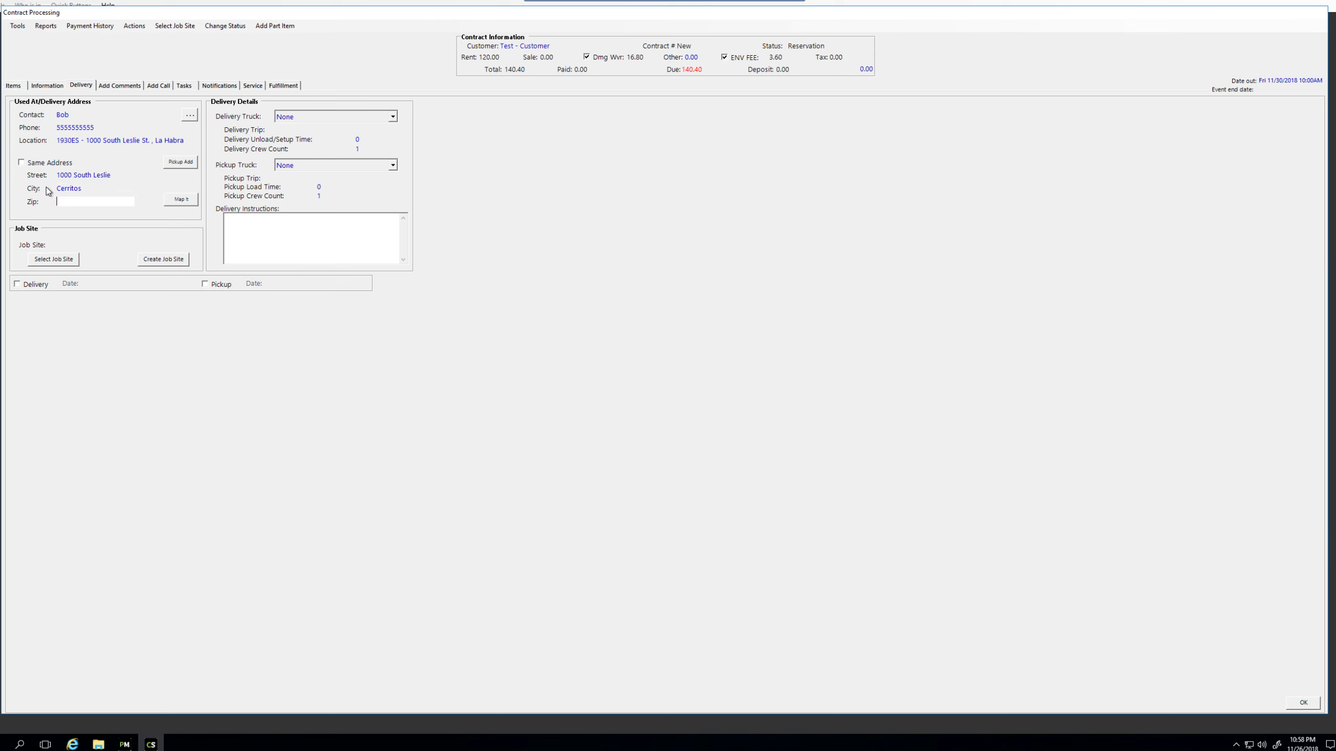
key(shift+Tab)
text(La Habra)
key(Tab)
text(90)
text(6t)
text(31)
click(138, 178)
Step: Check the auto-filled city, the delivery instructions box and the contact name fields
click(129, 186)
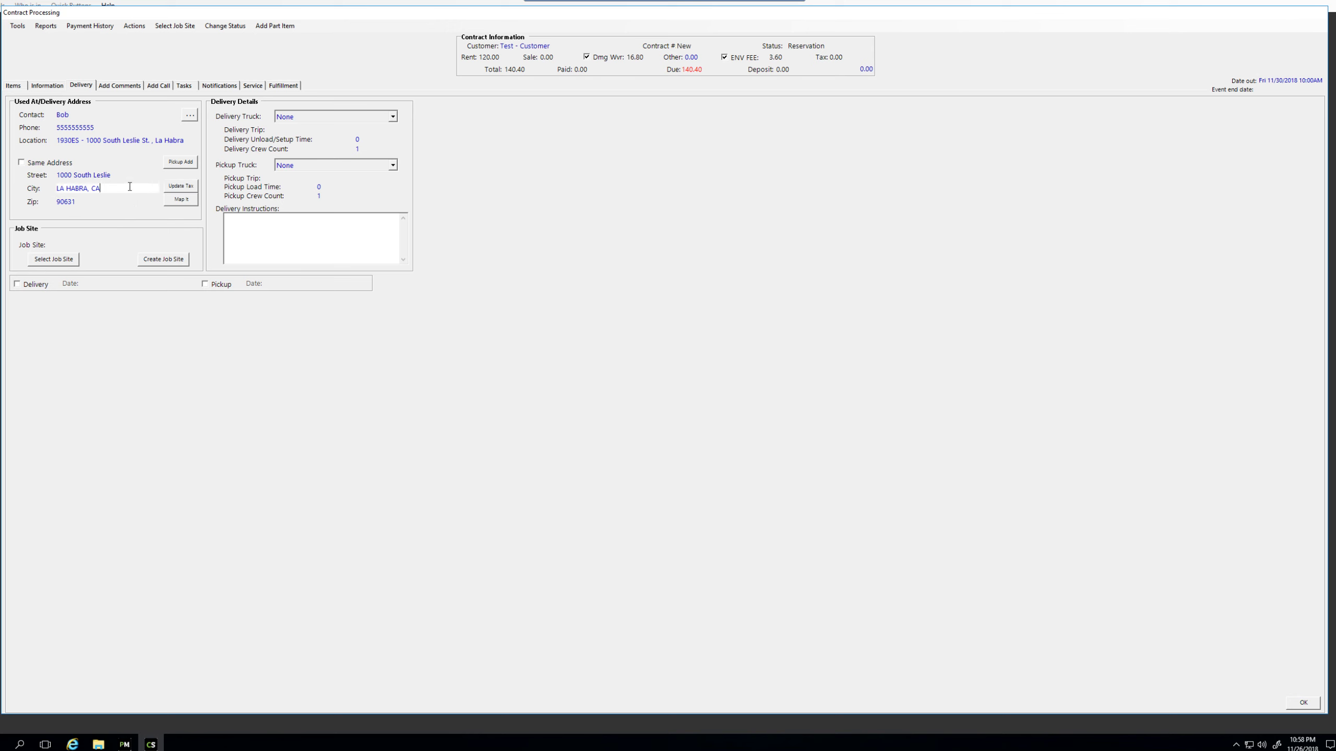
click(113, 141)
click(111, 127)
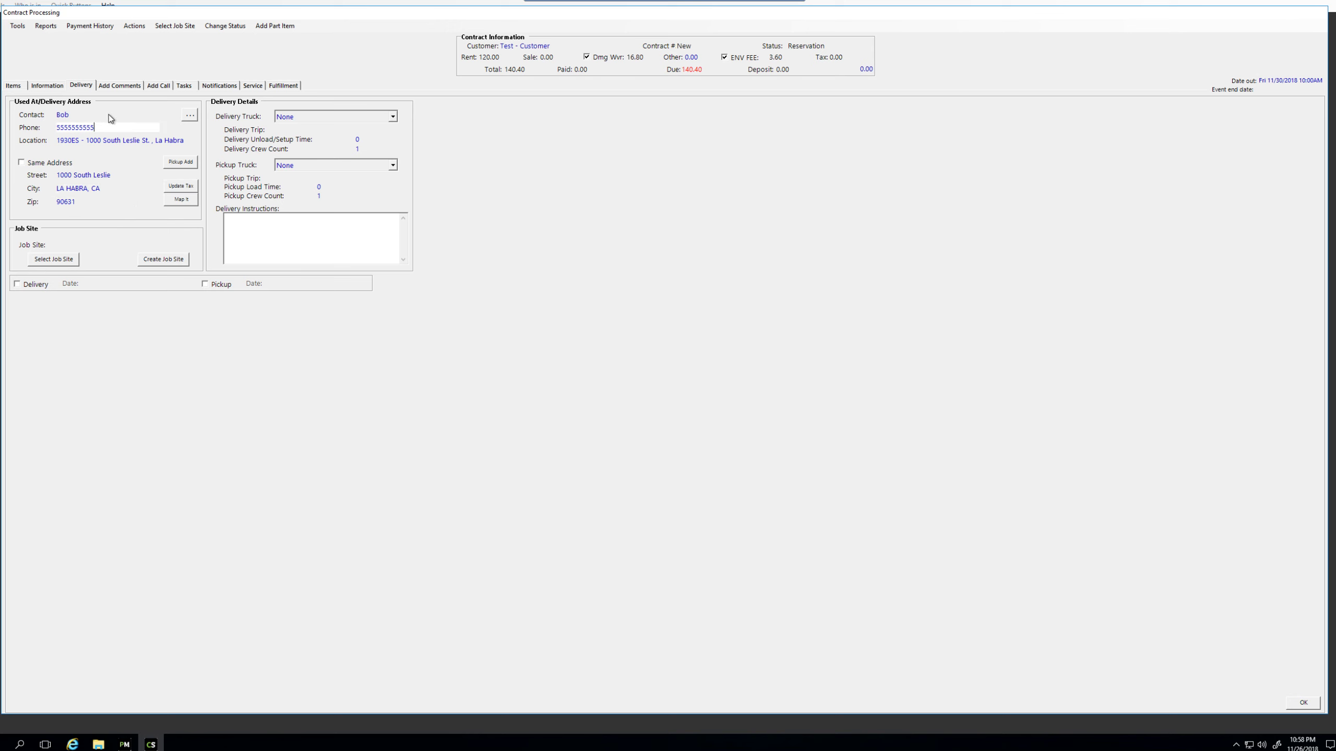
click(286, 246)
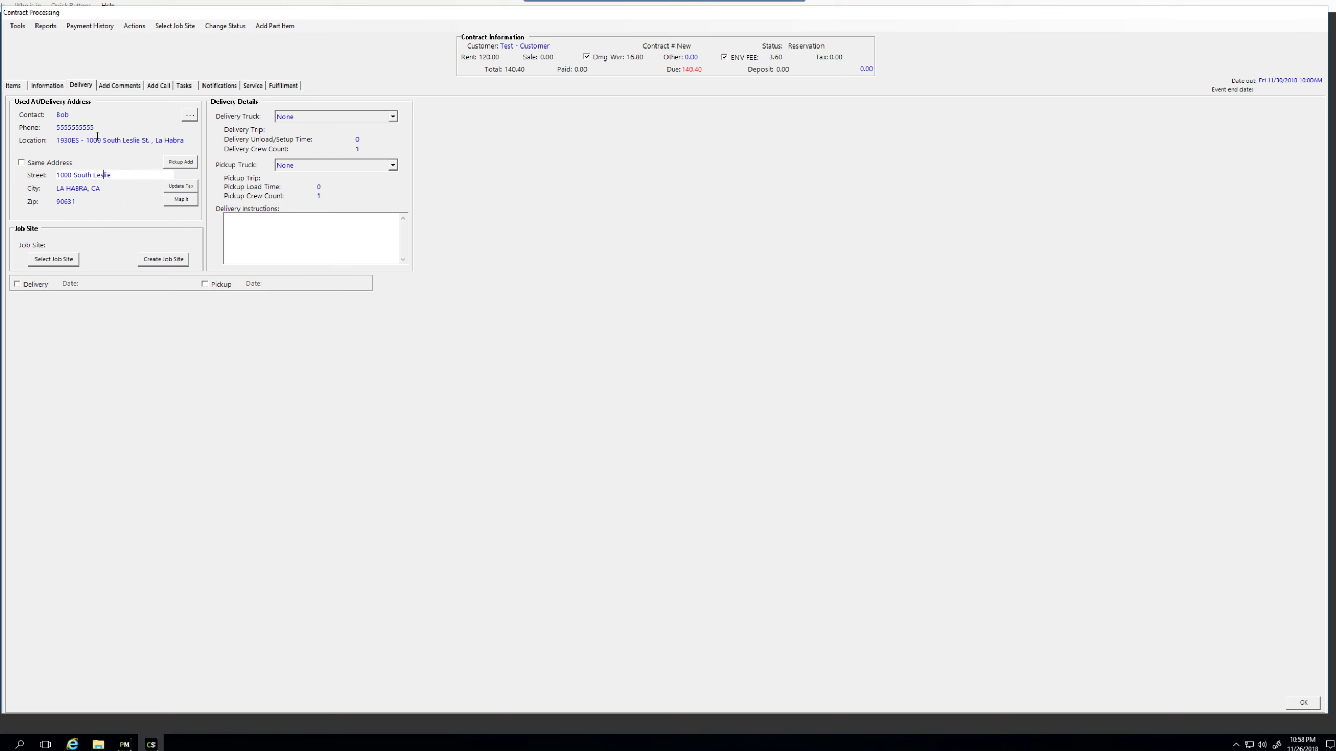
click(90, 119)
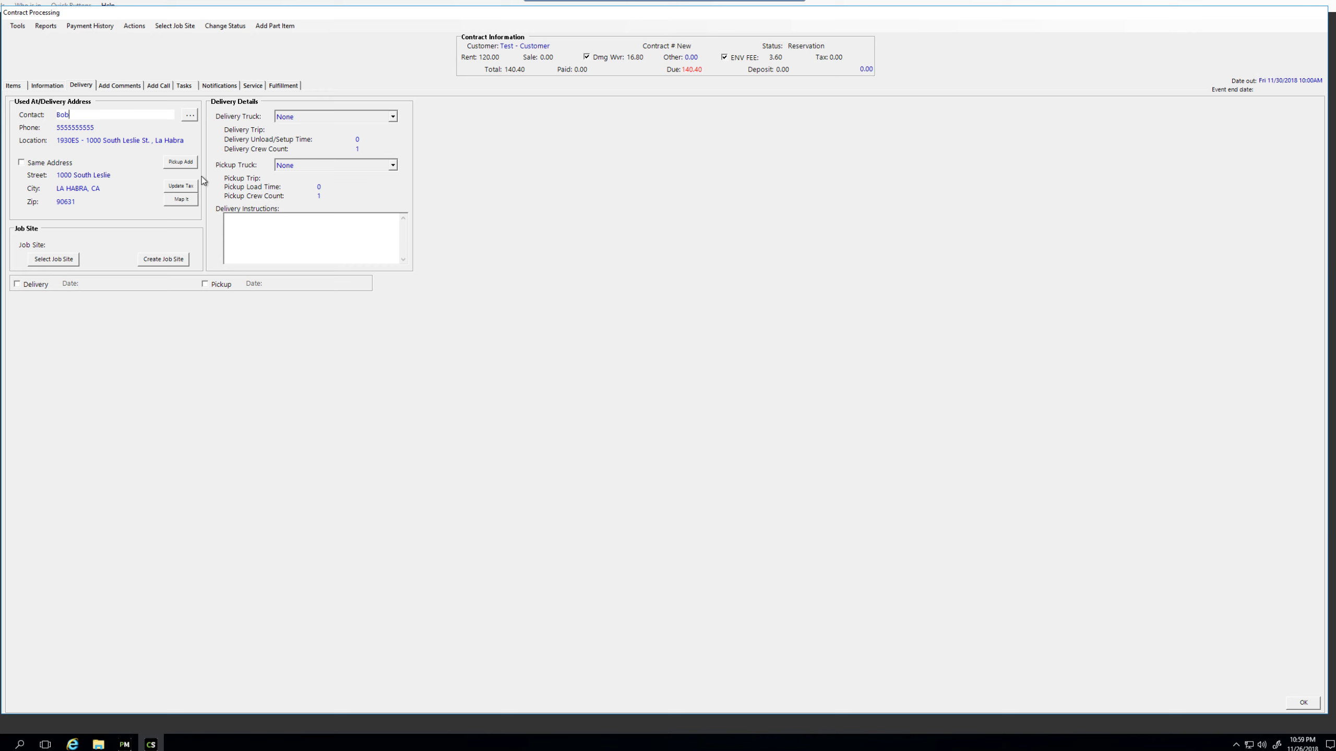
Step: Set the tax jurisdiction to LA HABRA_ORANGE and show the delivery address on a map
click(187, 188)
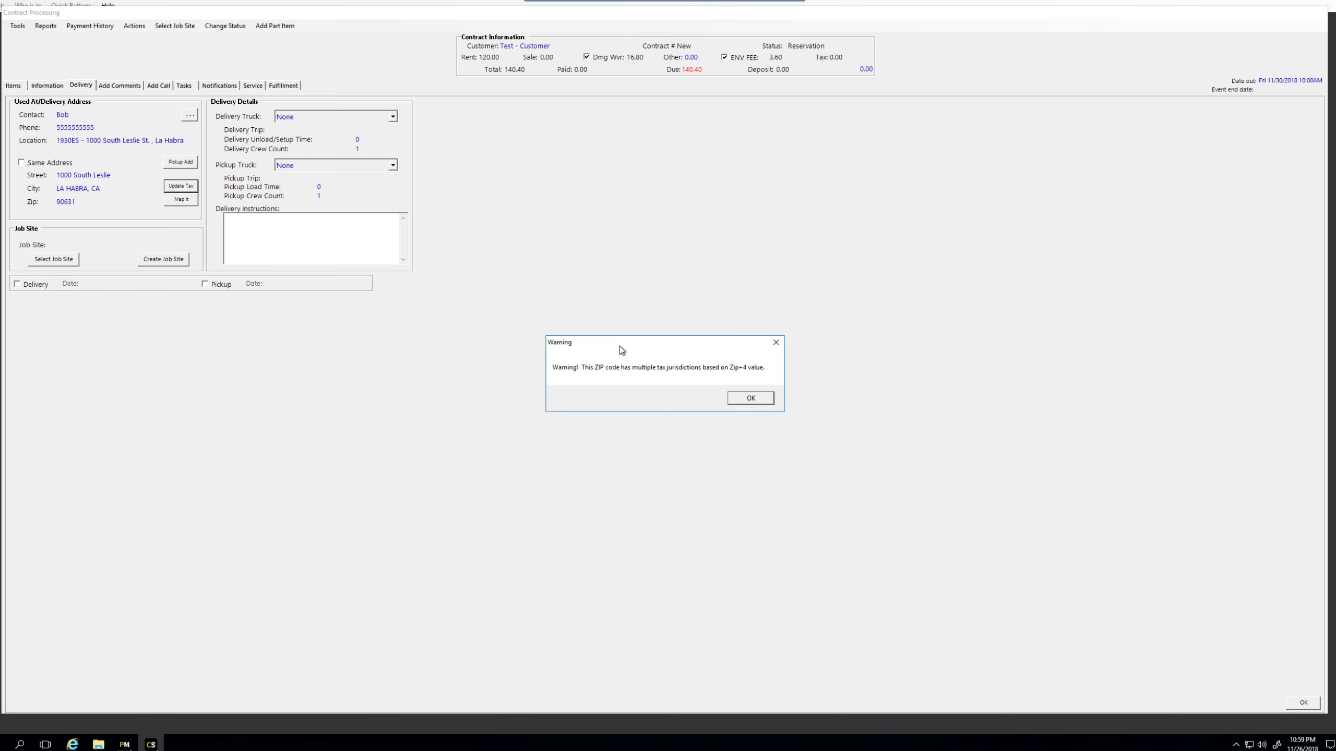
drag(618, 346, 641, 361)
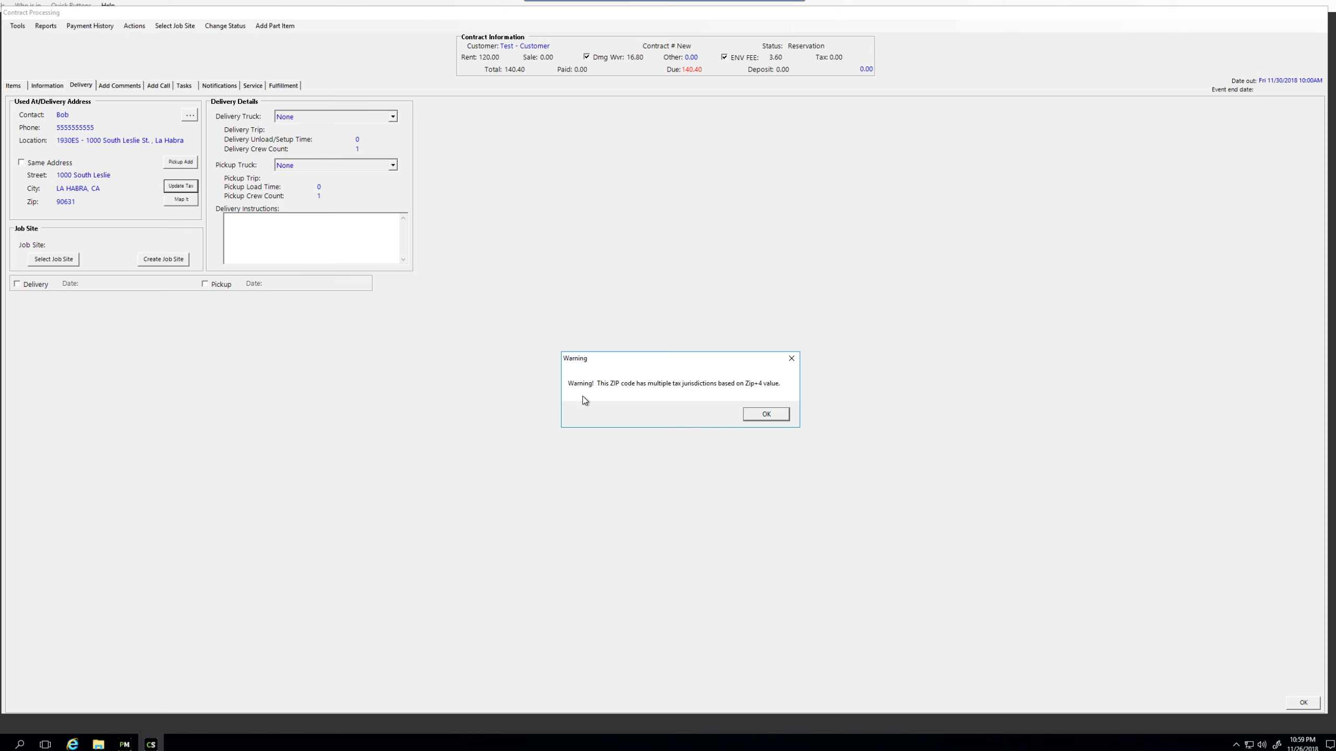
click(774, 415)
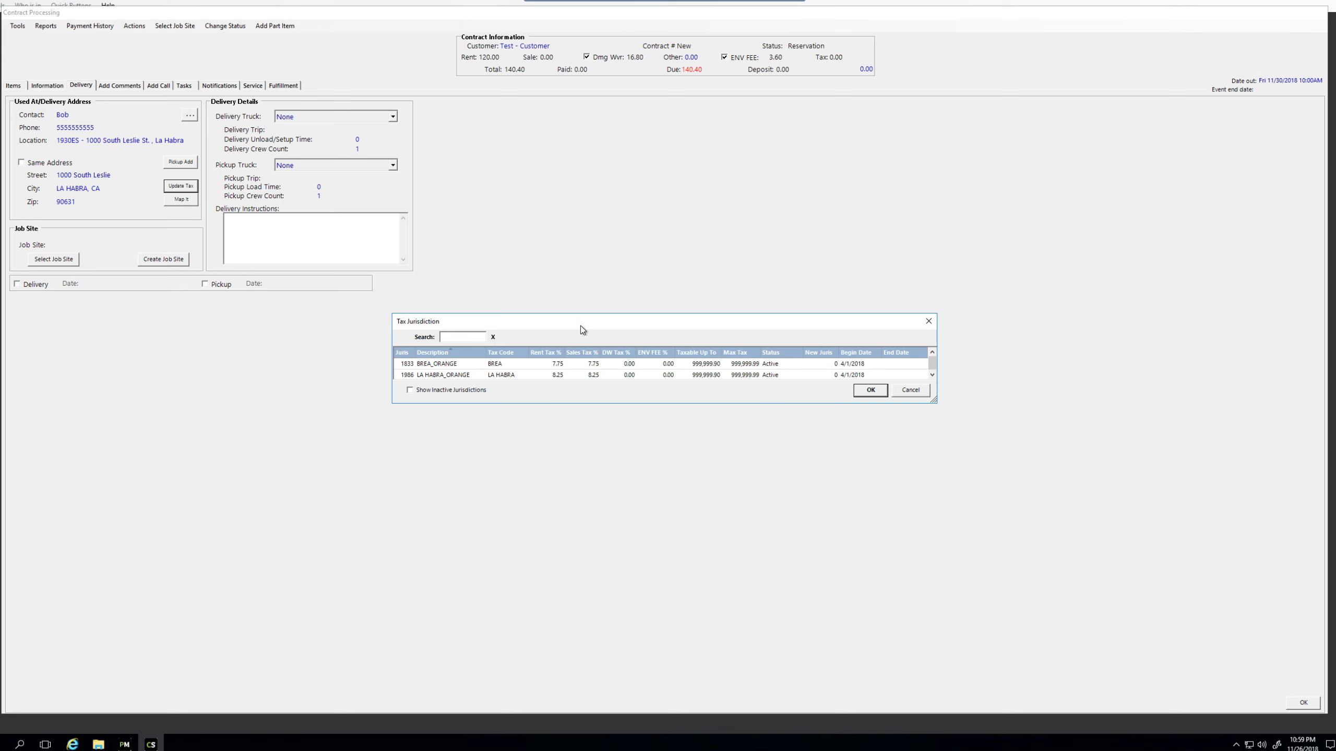
double_click(531, 374)
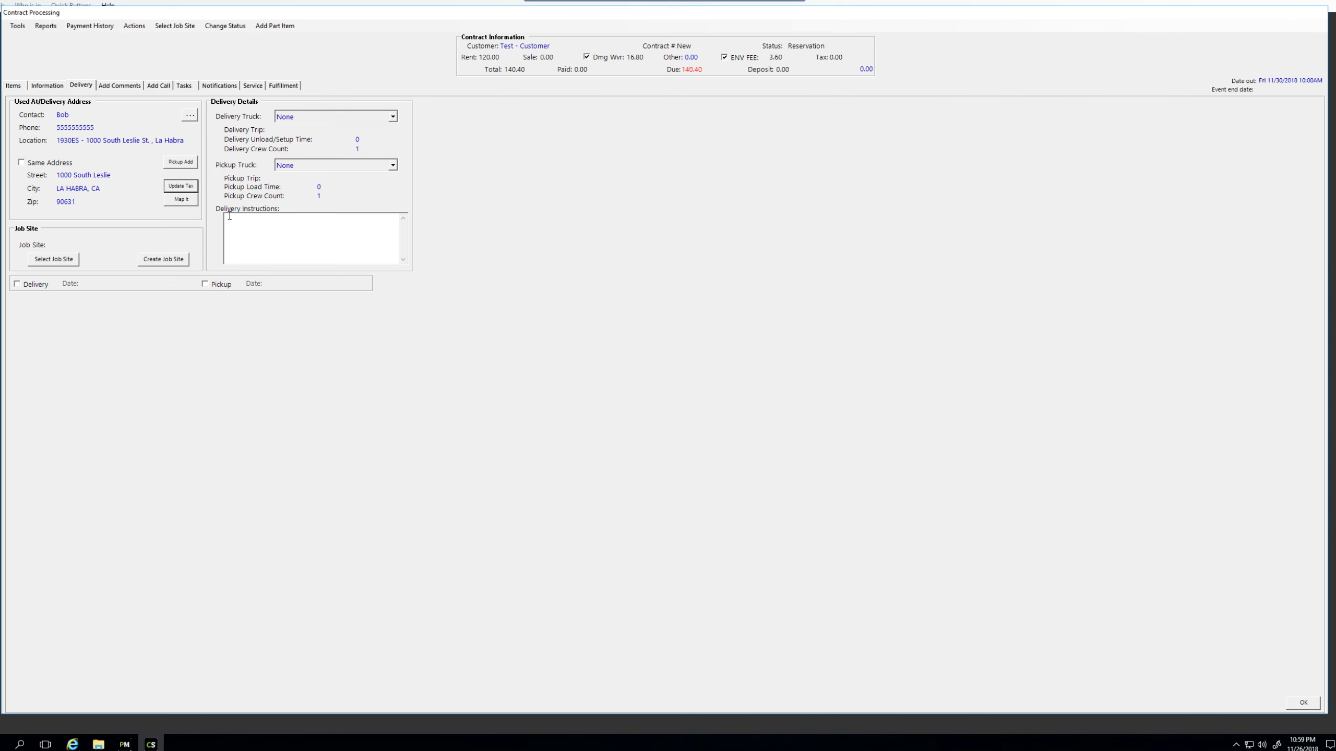
click(191, 203)
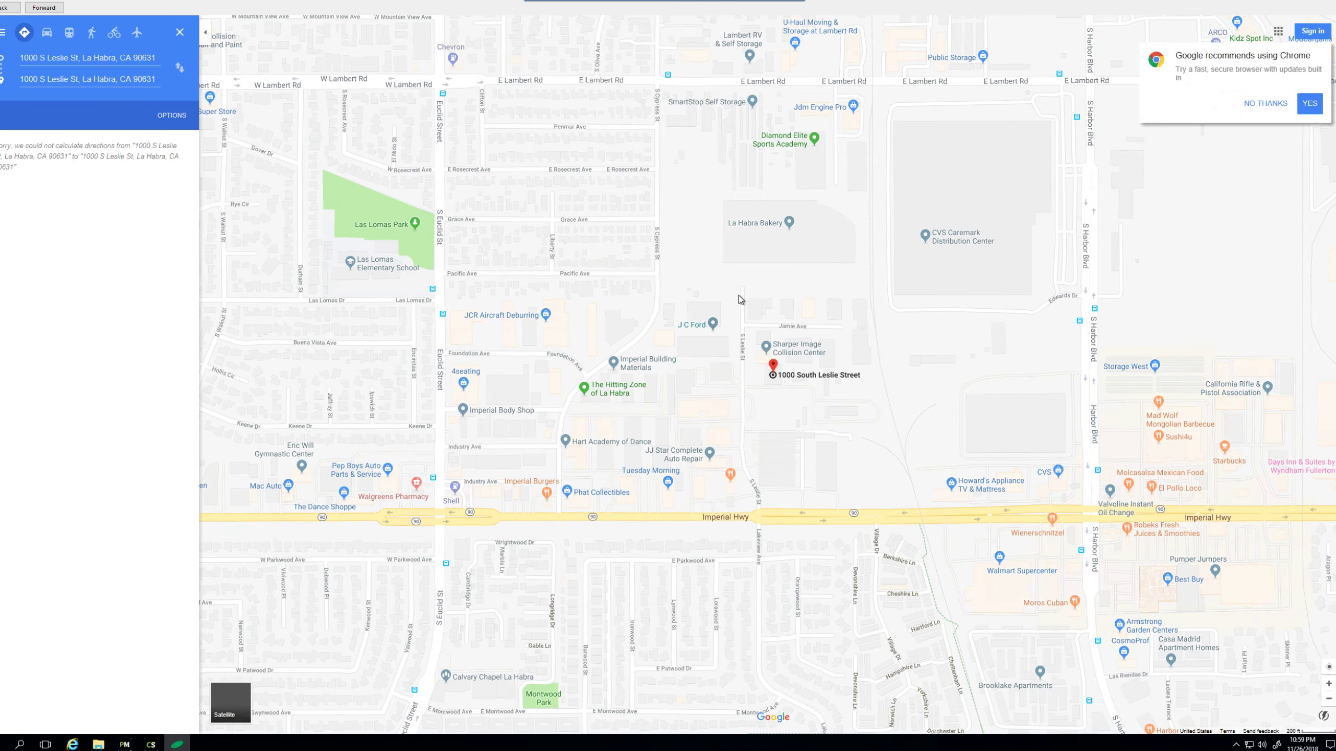
scroll(591, 266, down, 2)
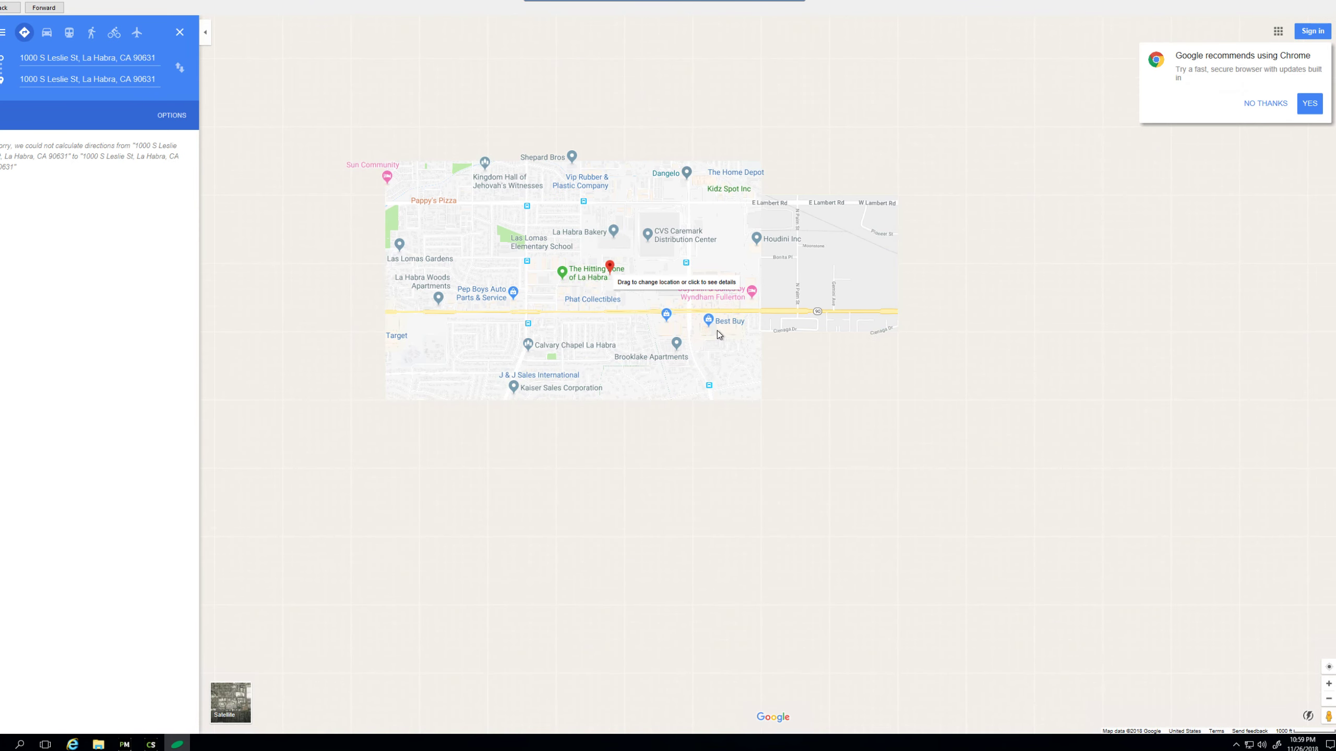
scroll(687, 311, down, 1)
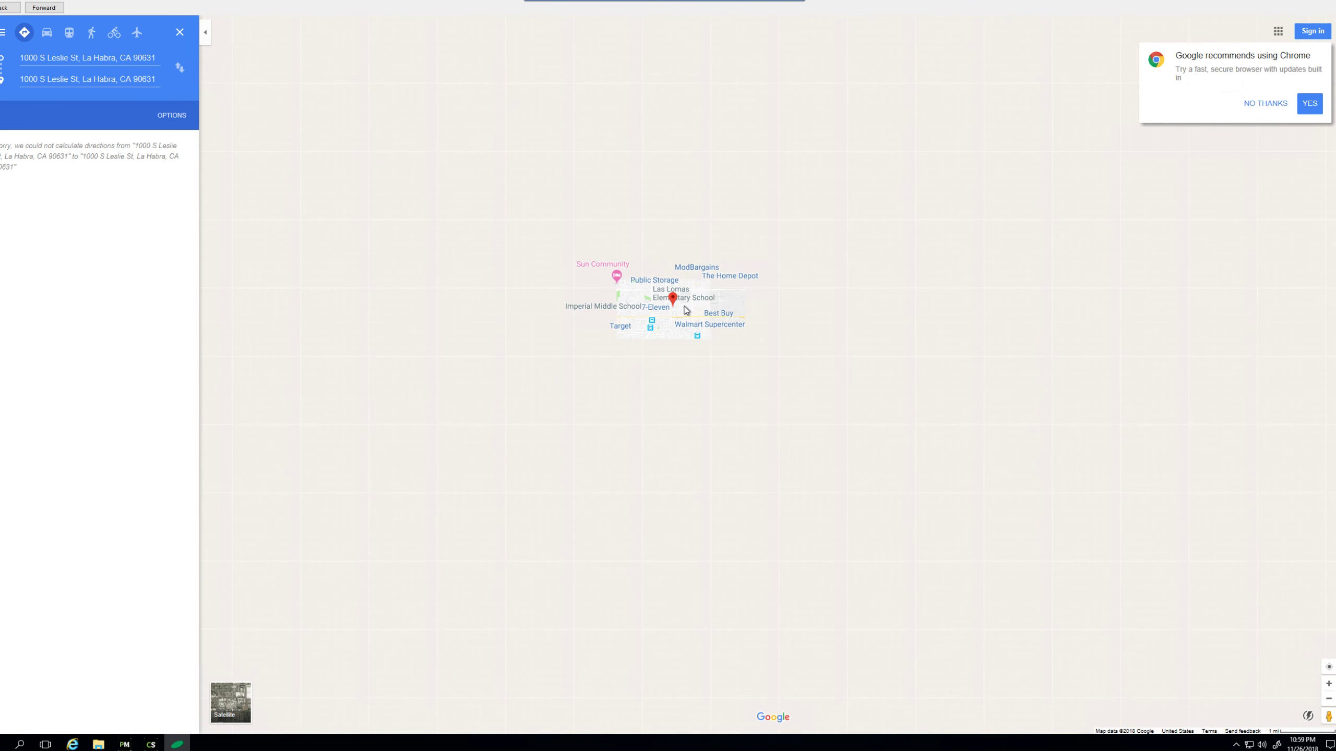
drag(682, 311, 672, 370)
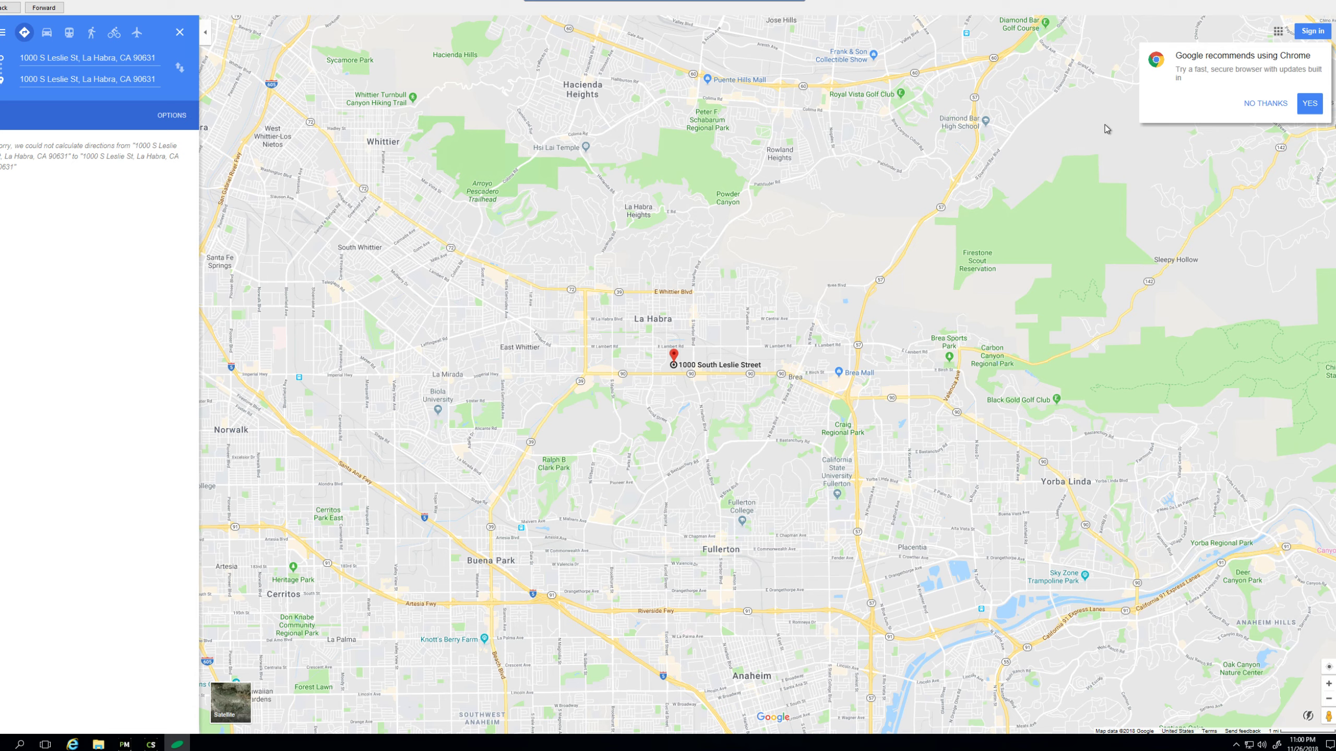
click(1327, 2)
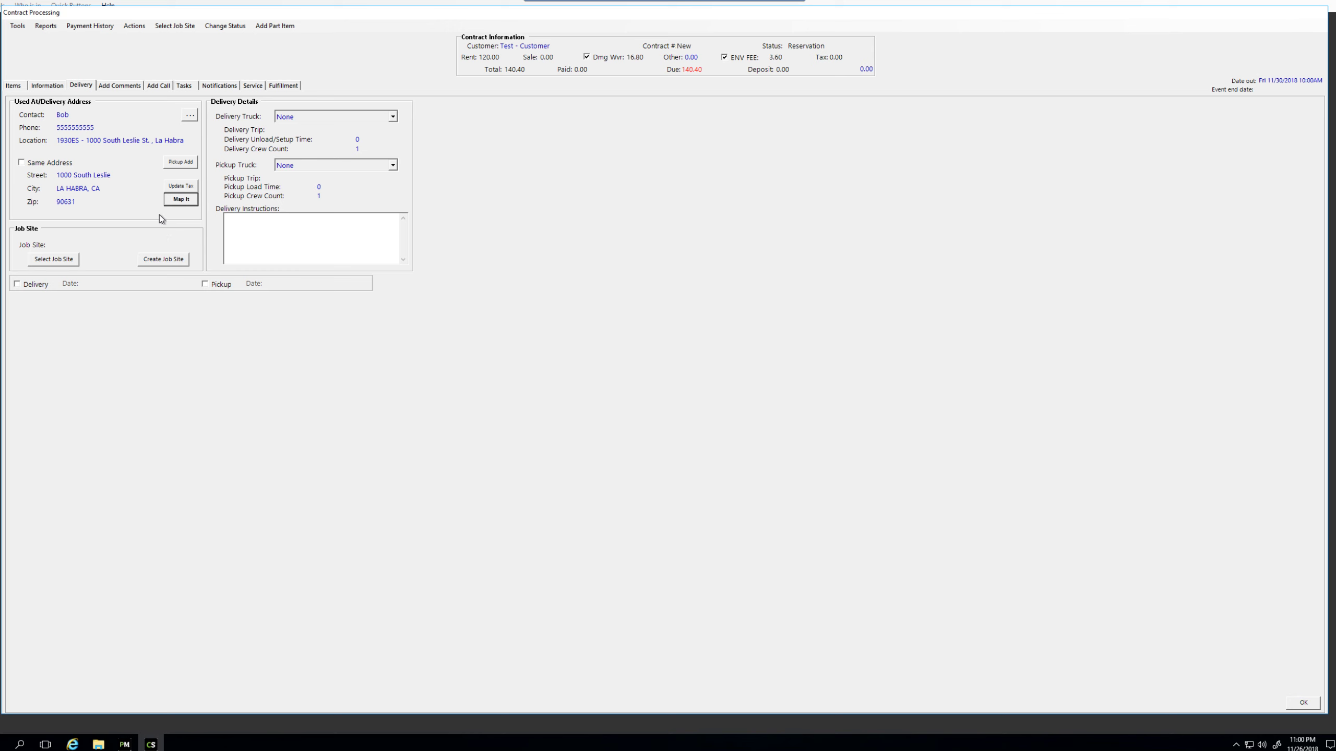
Step: Write delivery instructions: 'Over 70+ miles, please charge extra.', the lock box combination, 'Dock , 24 hour auto term'
click(269, 235)
text(Over 70+ miles, please charge extra.)
drag(361, 218, 225, 218)
click(373, 217)
drag(372, 217, 225, 218)
click(386, 224)
text(Lock box - co)
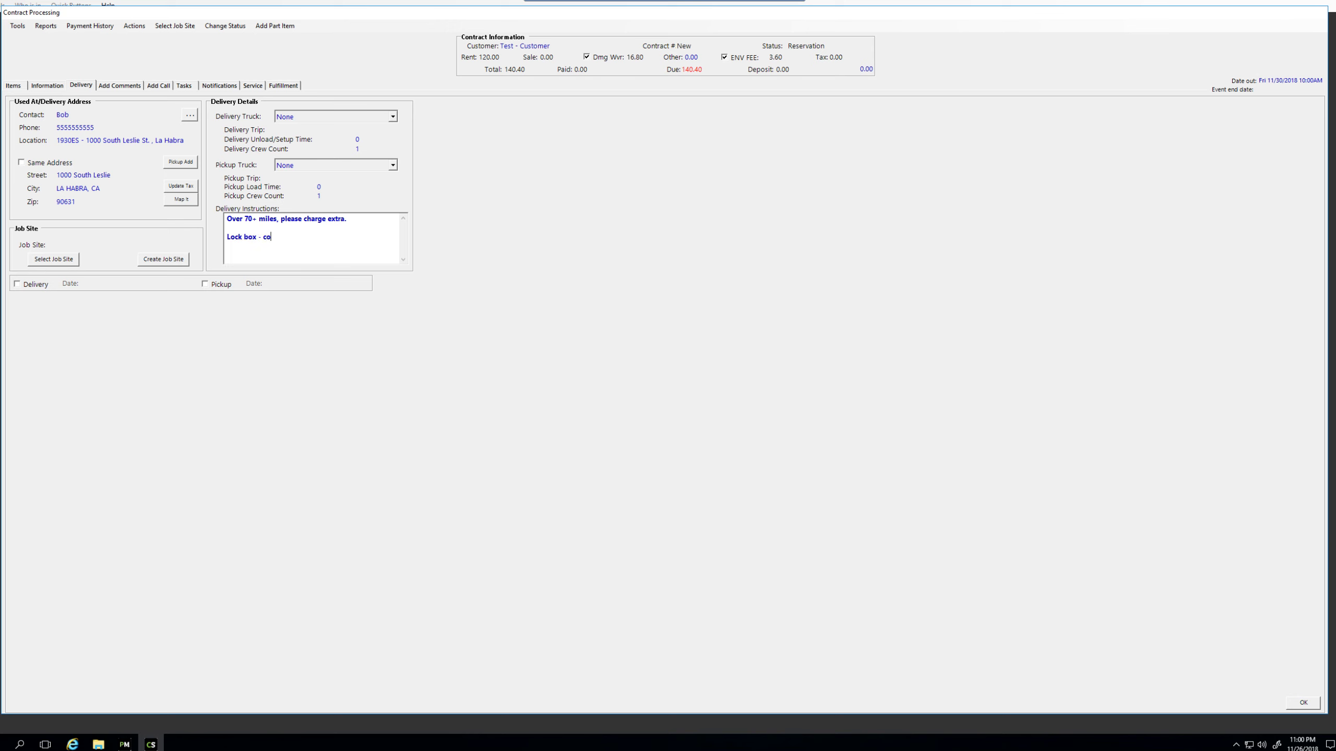
text(mbination: 1234)
key(Return)
text(Dock , 24 hour auto term)
click(143, 28)
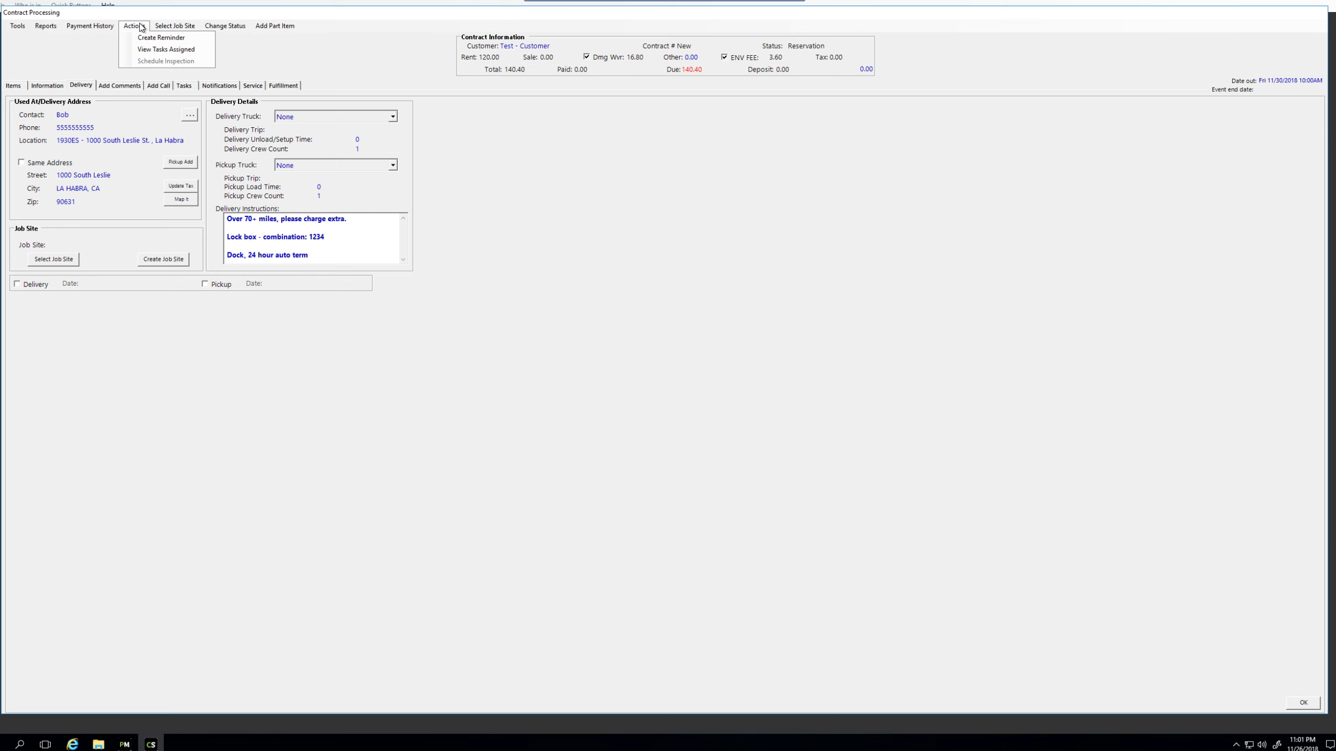
click(148, 41)
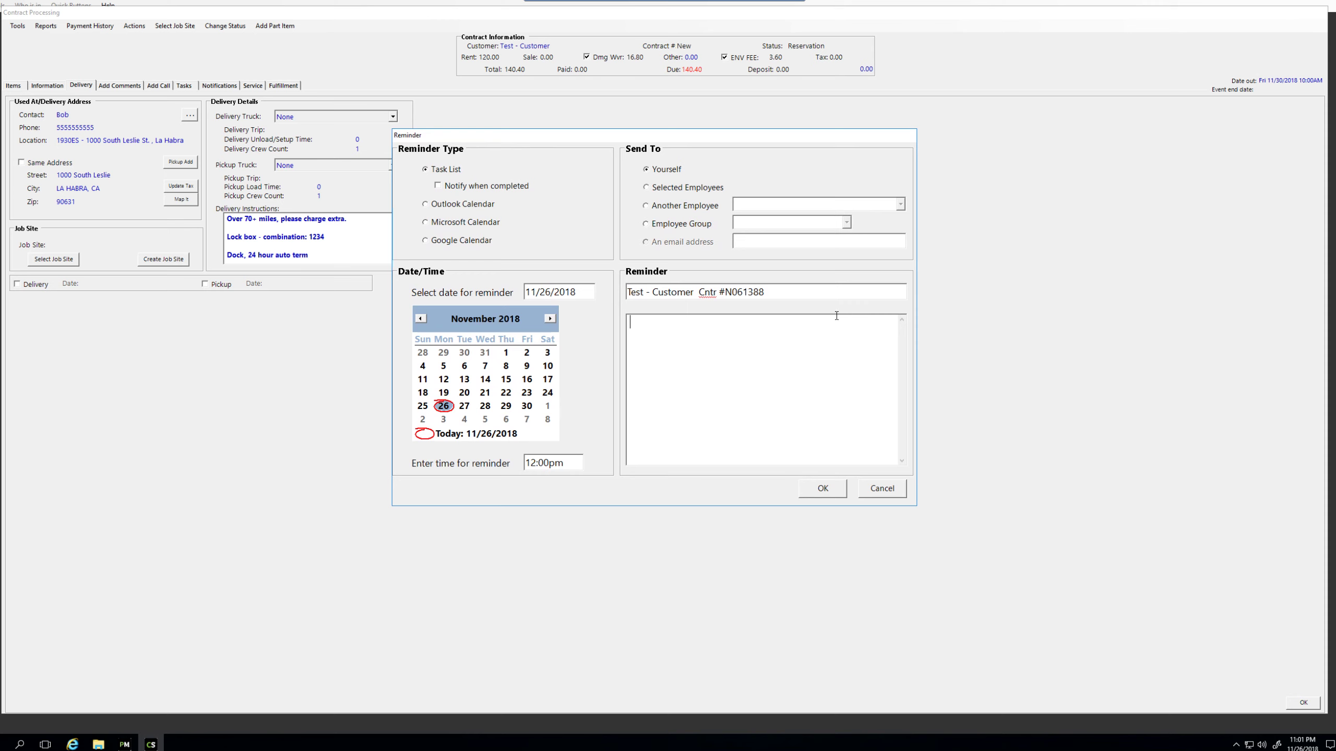
text(Please charge extra $100 for 70+ miole de)
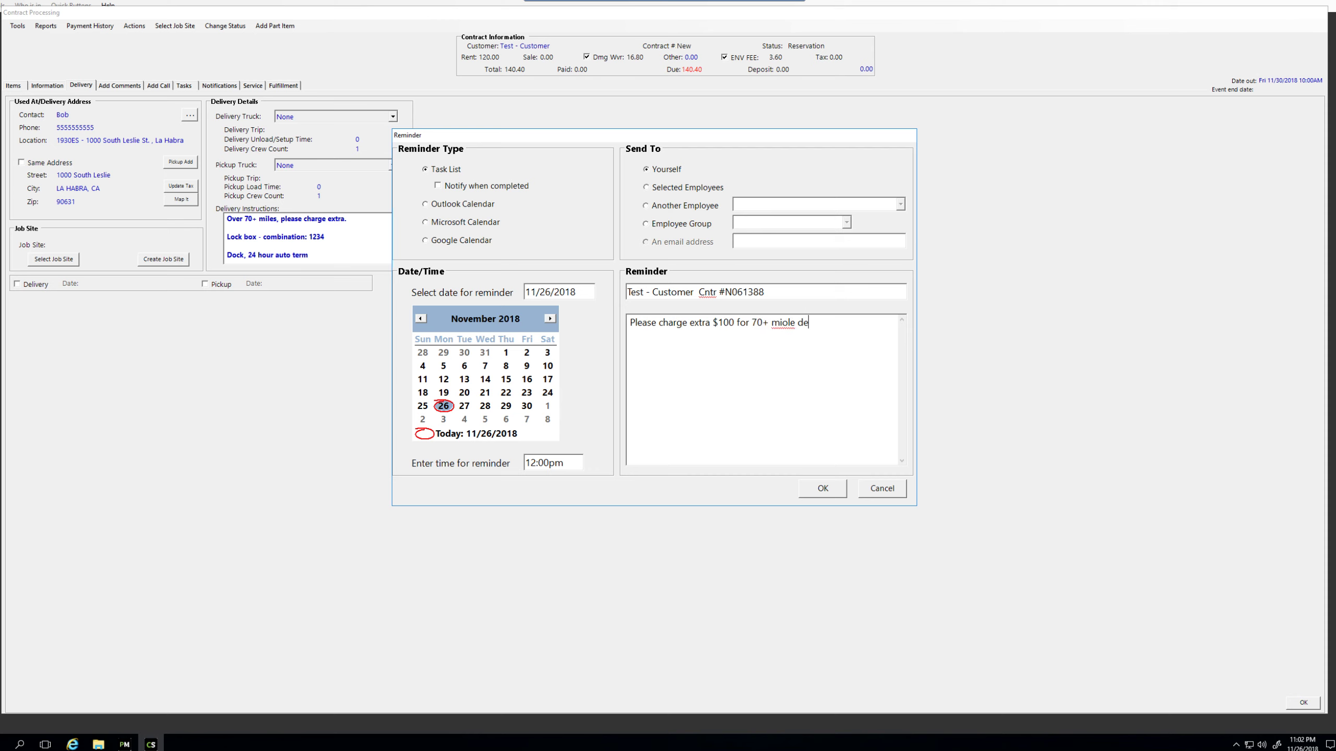
key(BackSpace)
key(BackSpace)
key(BackSpace)
key(BackSpace)
text(le delivery.)
click(650, 190)
click(824, 491)
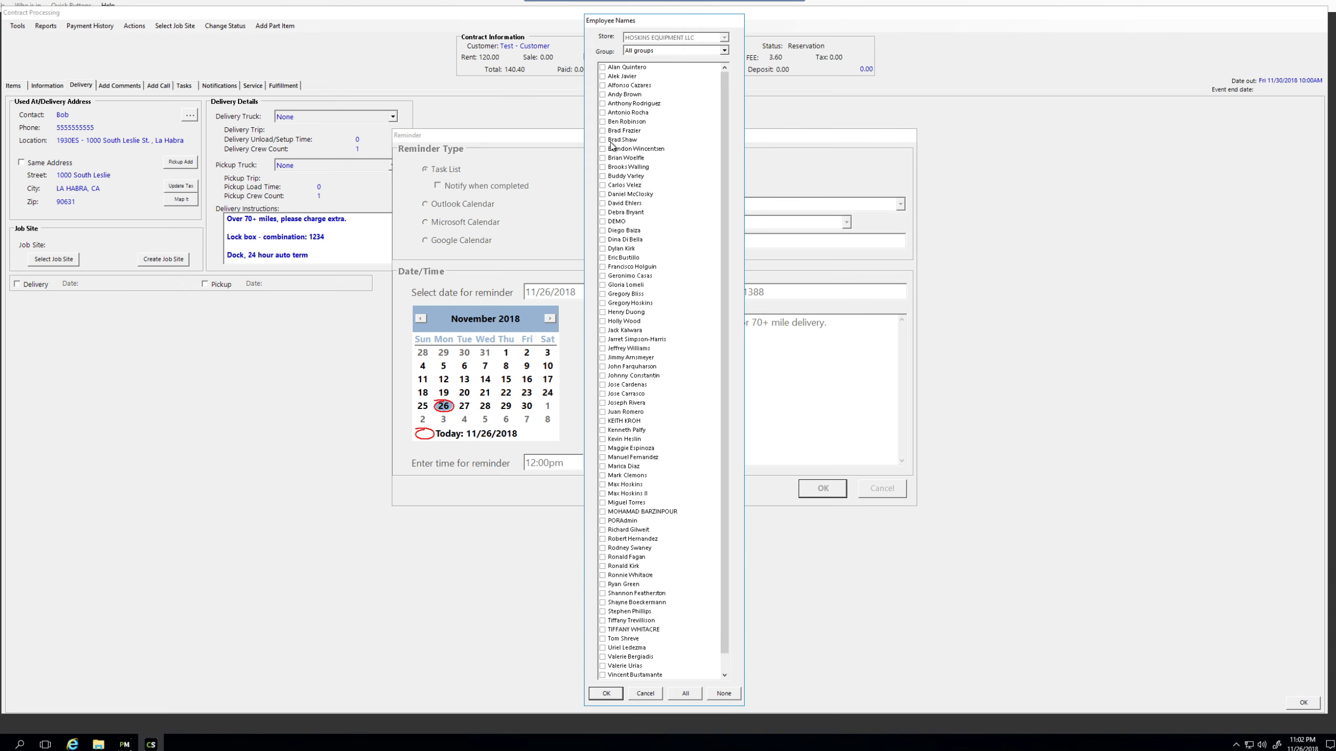
click(640, 158)
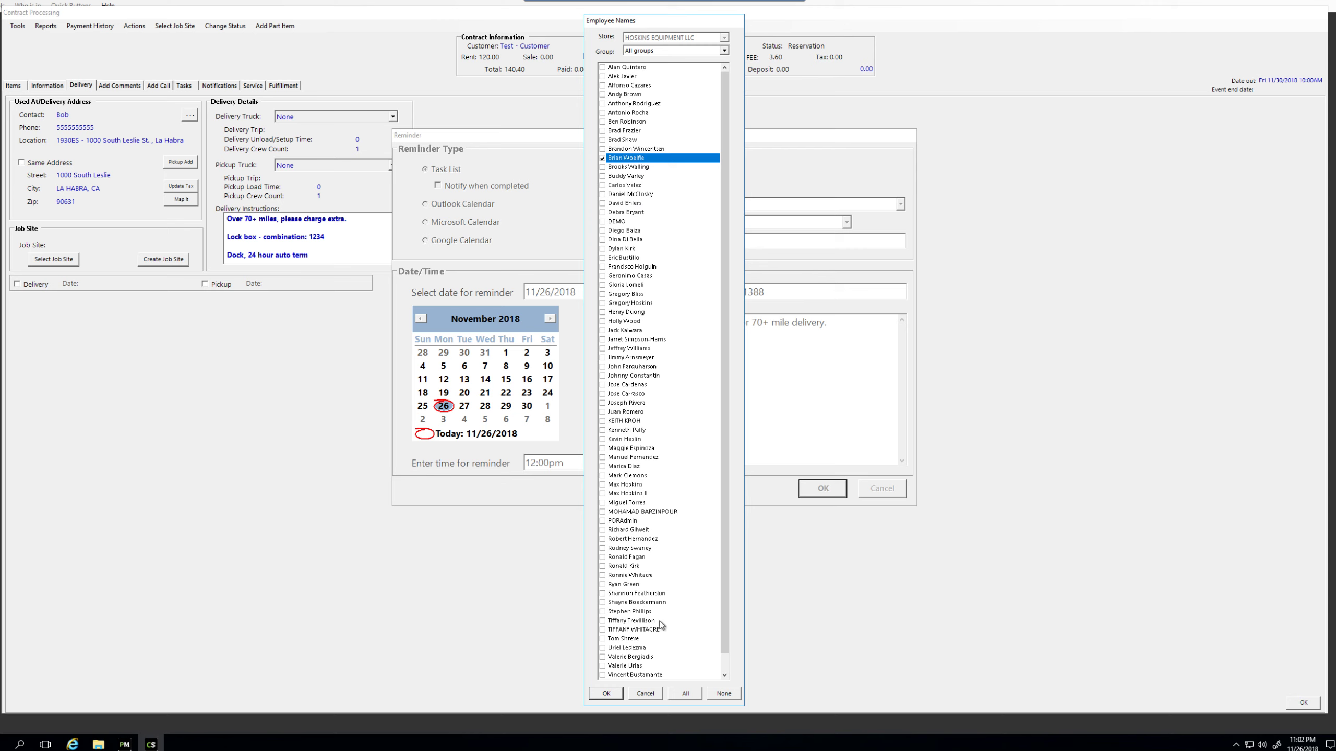
click(645, 694)
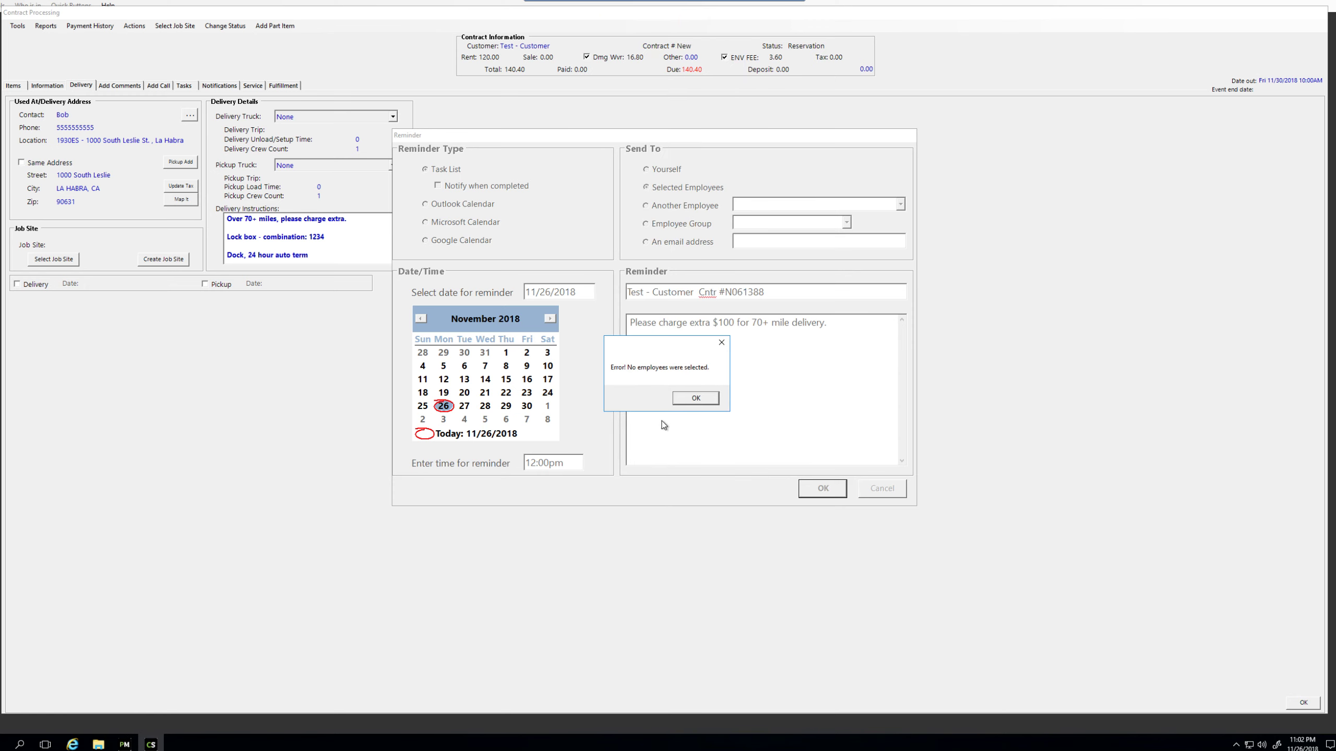
click(696, 399)
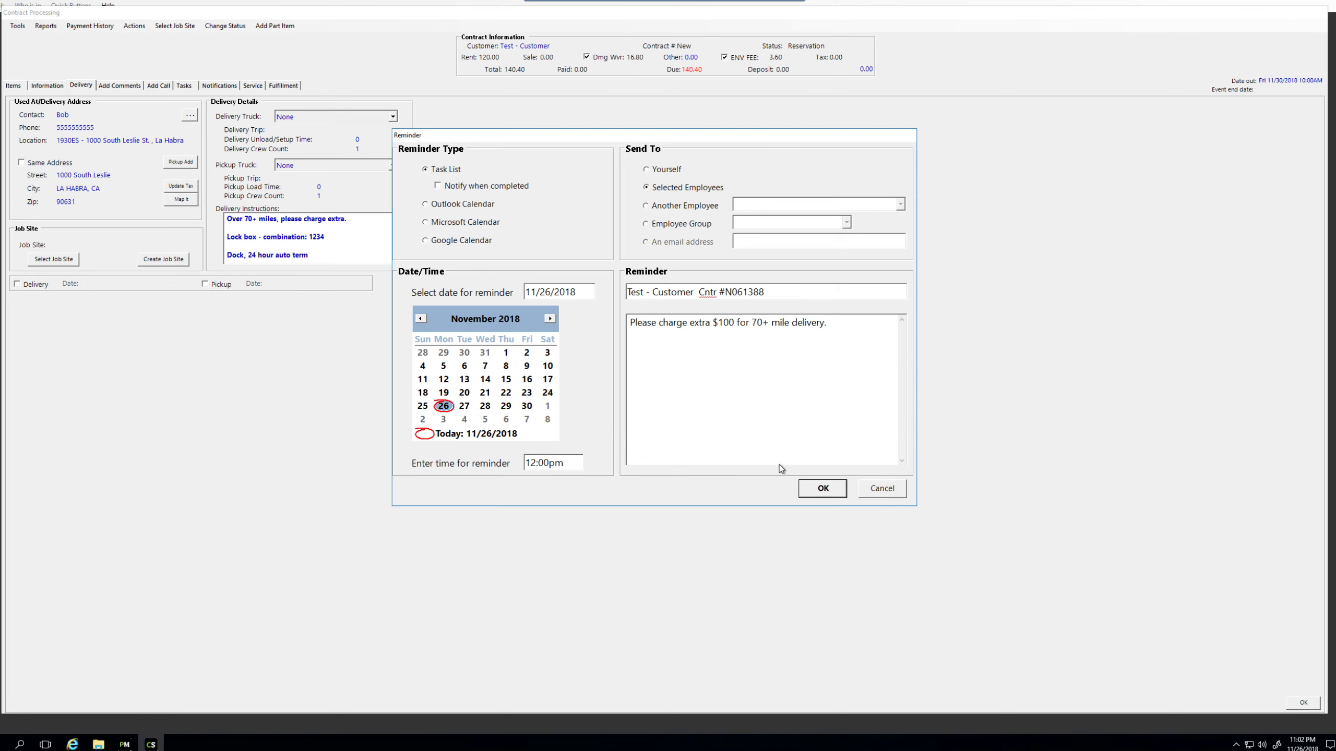
click(882, 488)
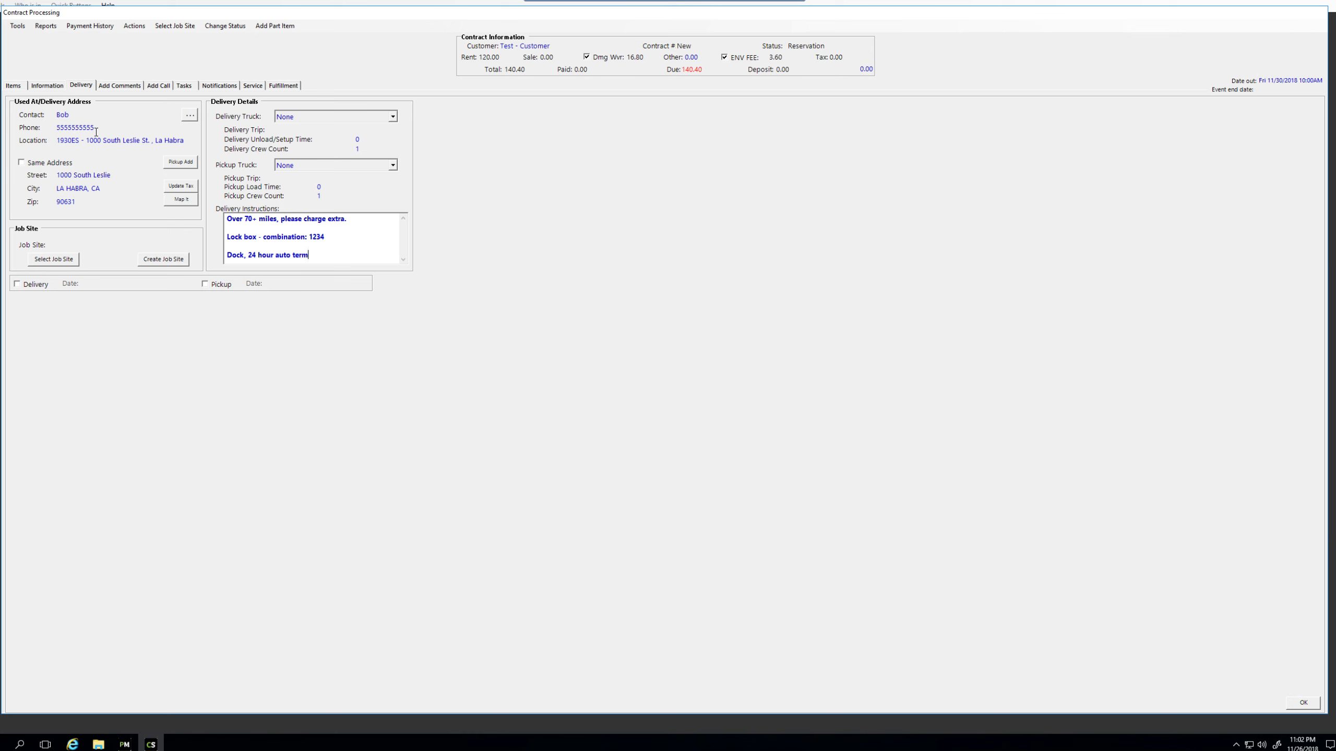
Step: Review the 1930ES location, phone and contact fields, then accept the Delivery page
click(60, 141)
drag(60, 141, 184, 142)
click(184, 143)
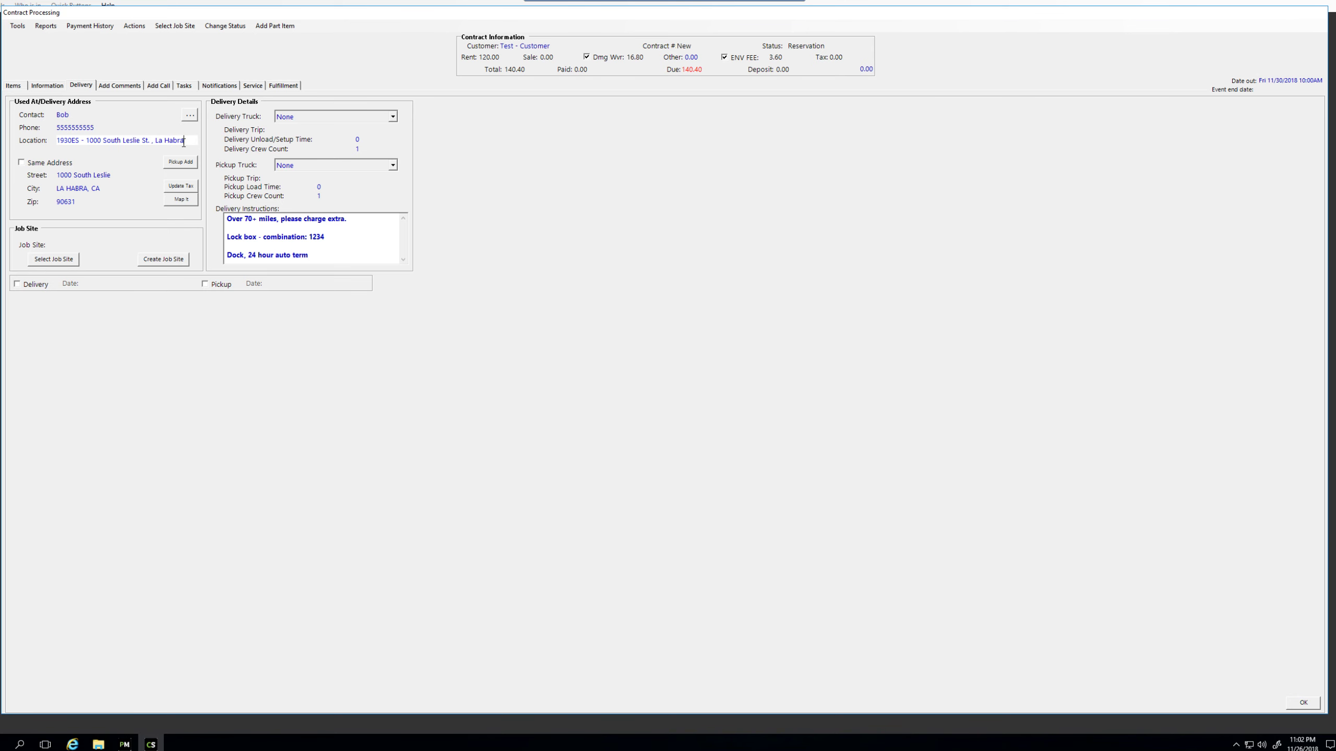
drag(80, 139, 54, 140)
click(89, 138)
drag(87, 140, 183, 140)
click(186, 140)
click(75, 128)
click(67, 114)
click(293, 255)
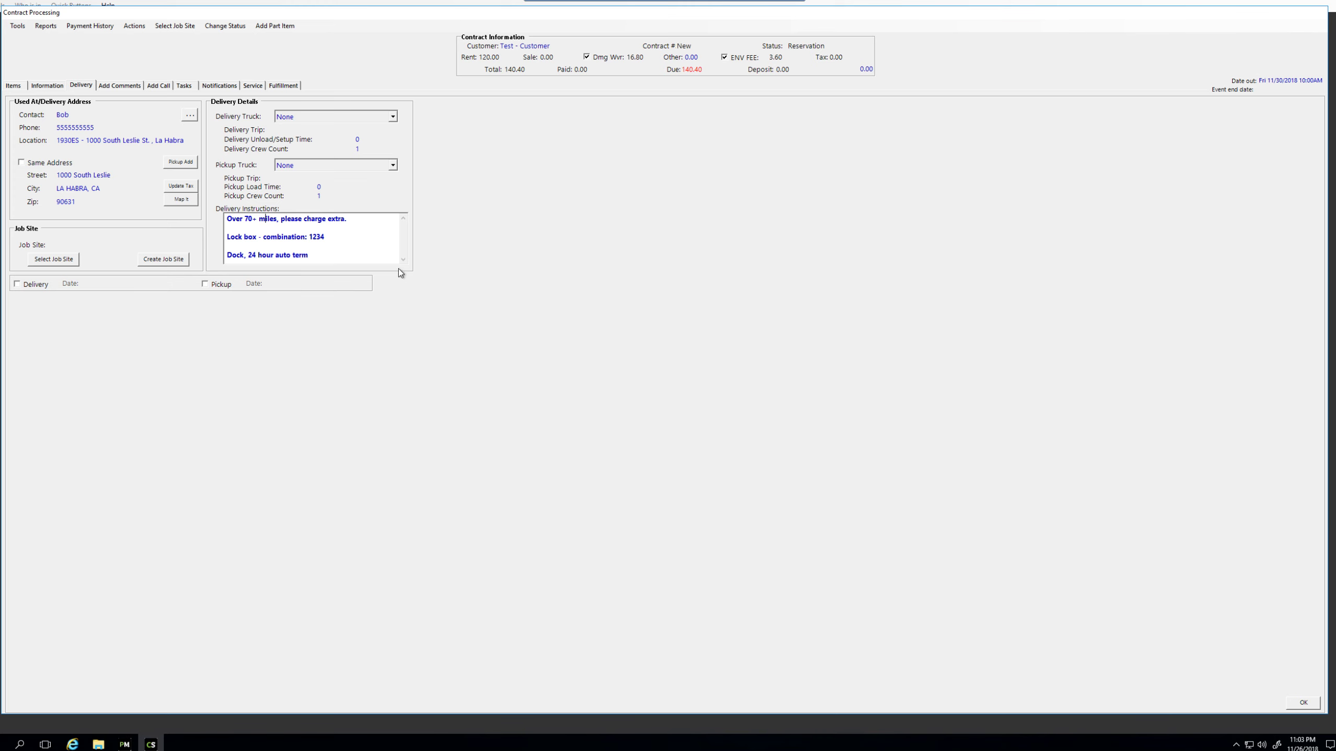
click(1303, 703)
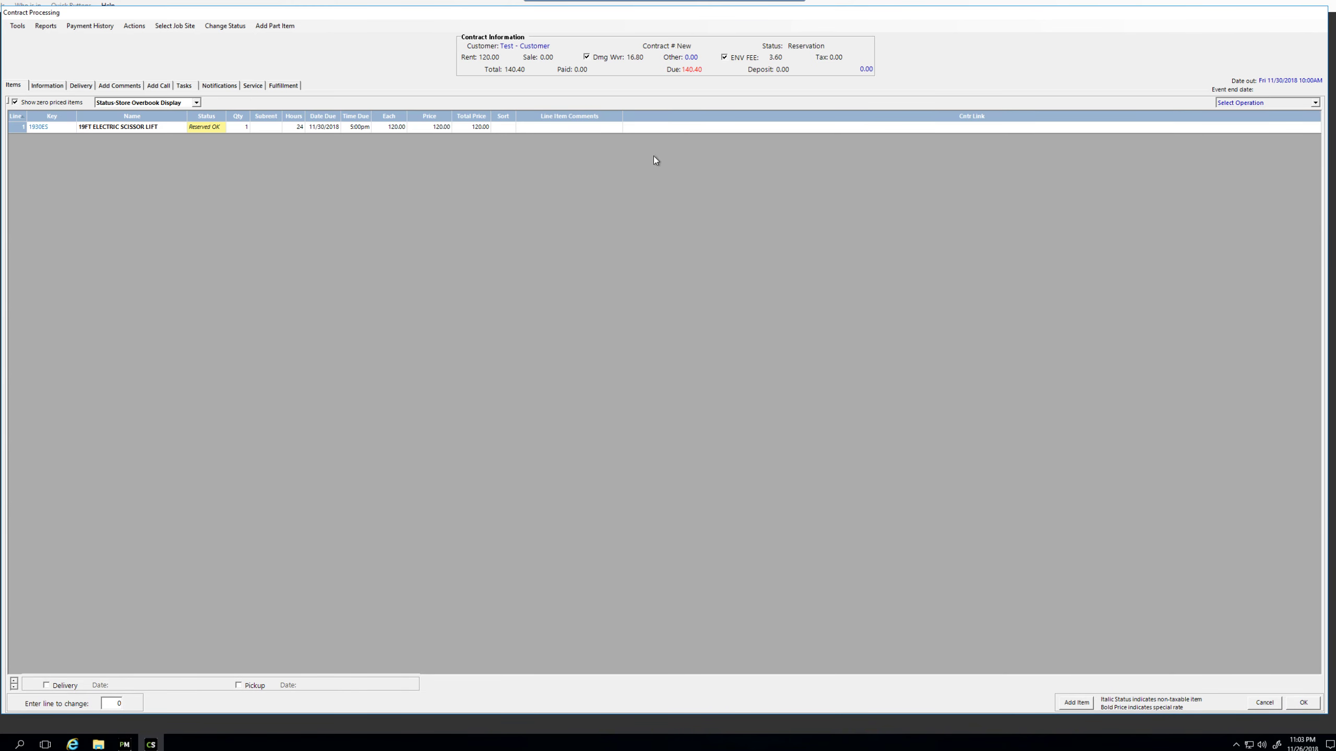
Step: Continue from Contract Processing to the Delivery Option prompt
click(1302, 702)
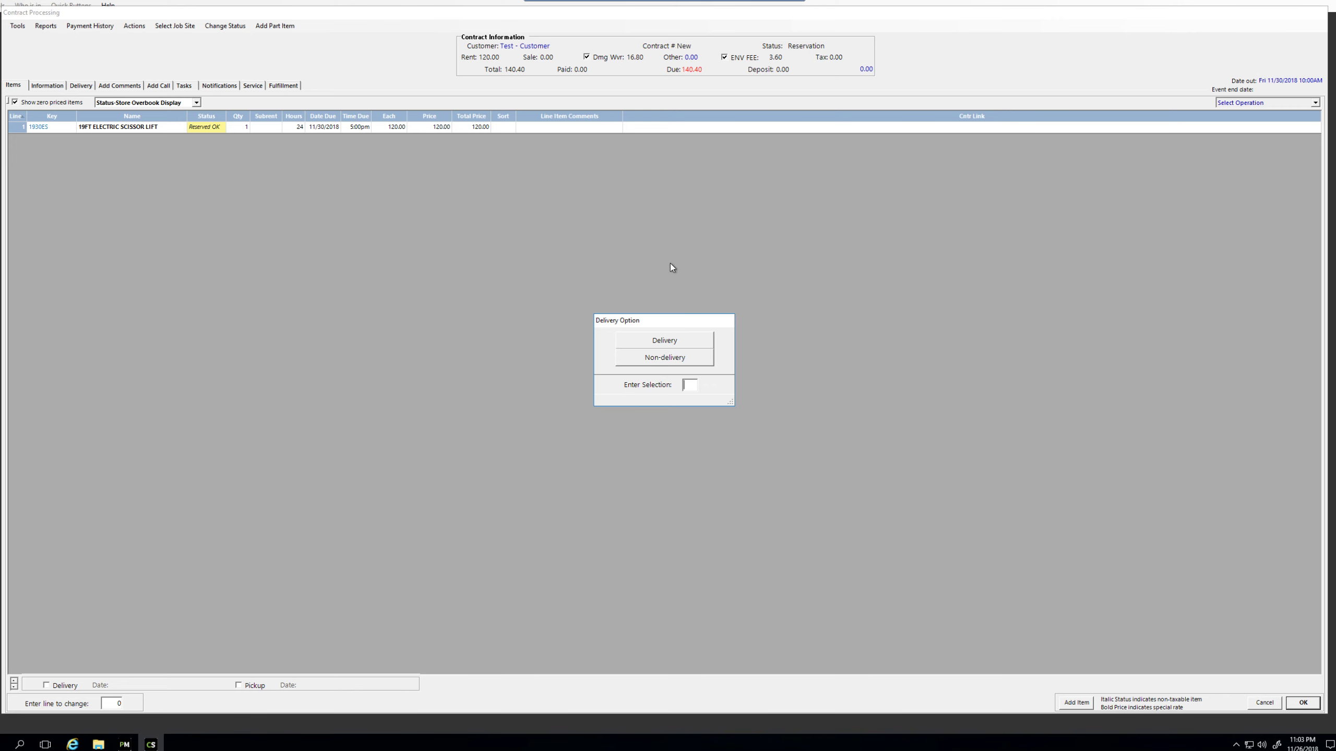
Step: Schedule delivery for 11/30/2018 at 10:00am and leave the pickup date unset
click(672, 341)
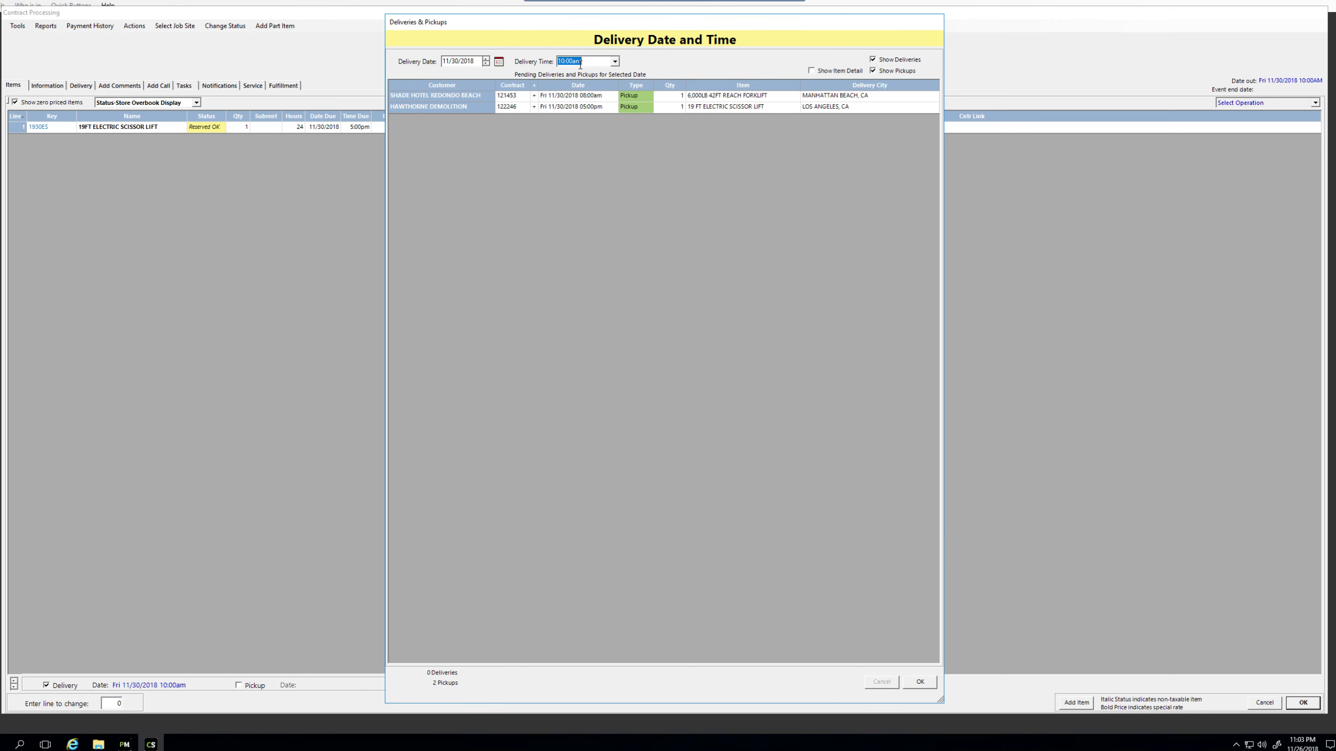
click(916, 684)
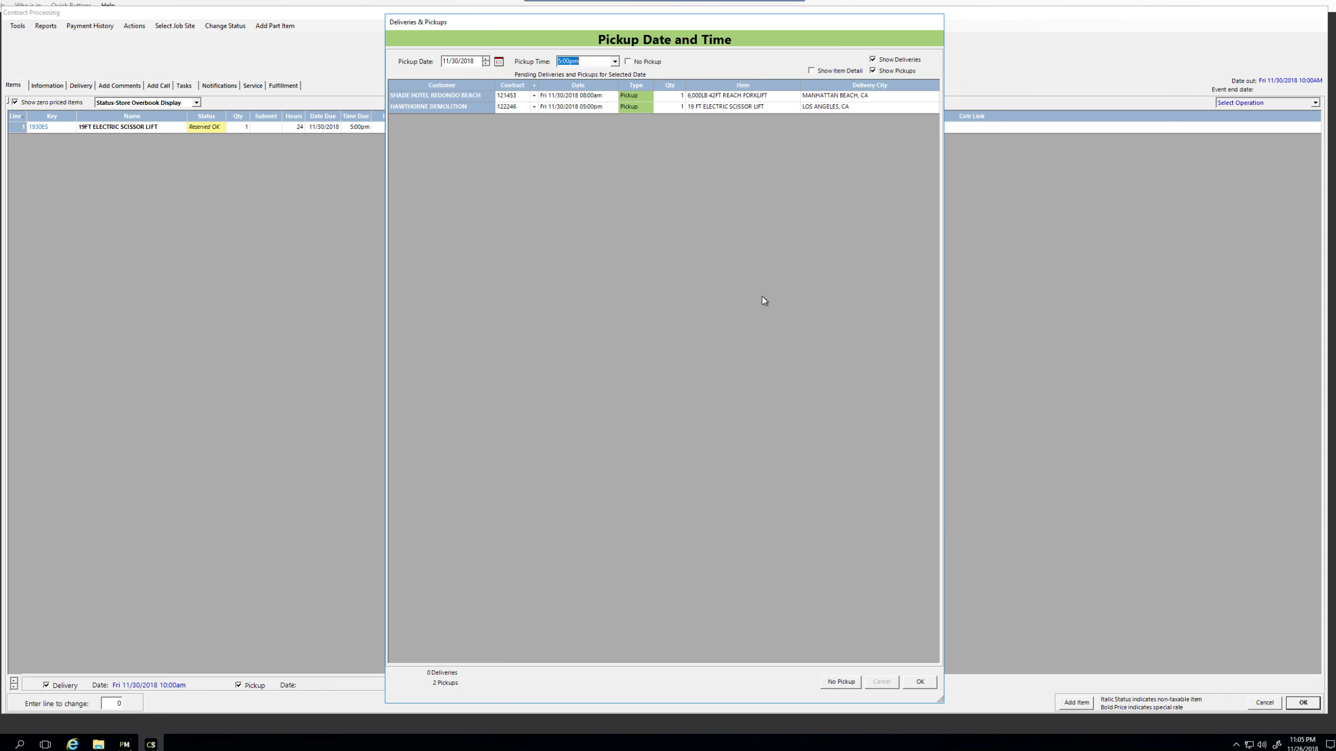
click(842, 683)
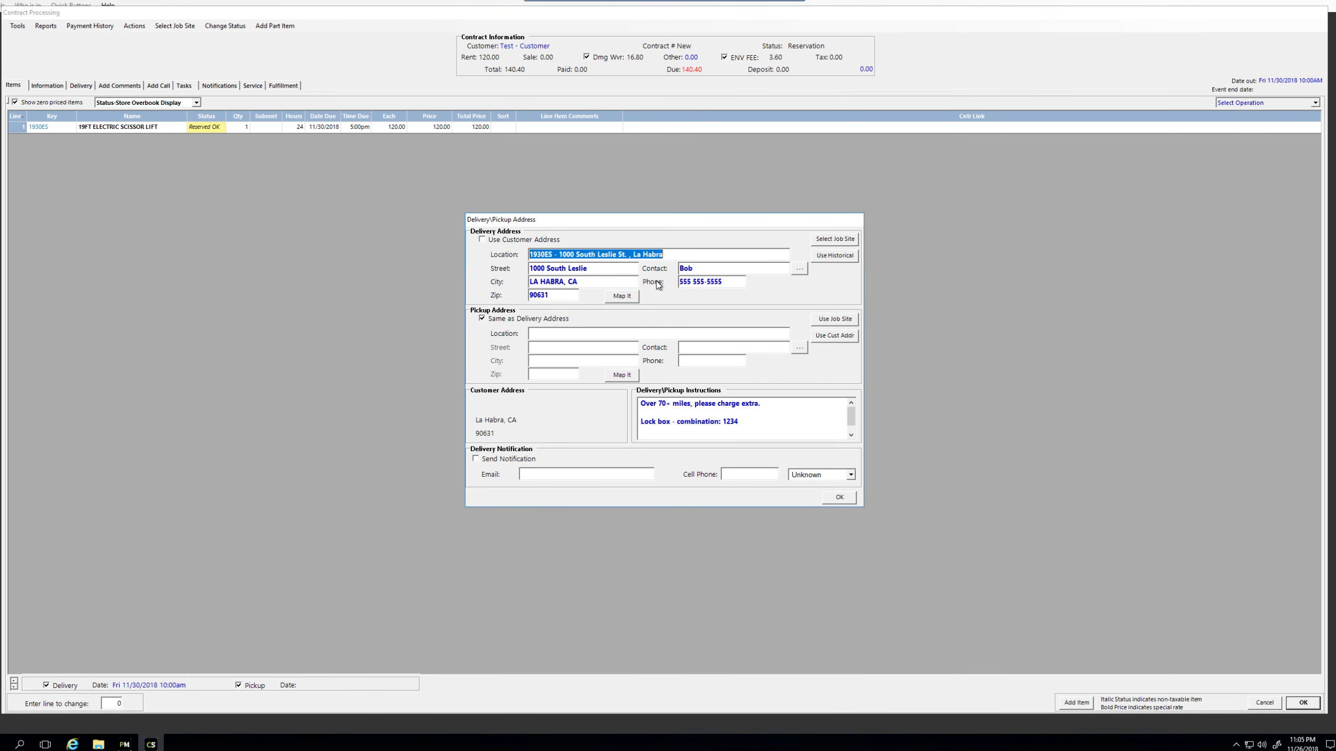
scroll(764, 428, down, 1)
scroll(774, 425, up, 1)
click(833, 500)
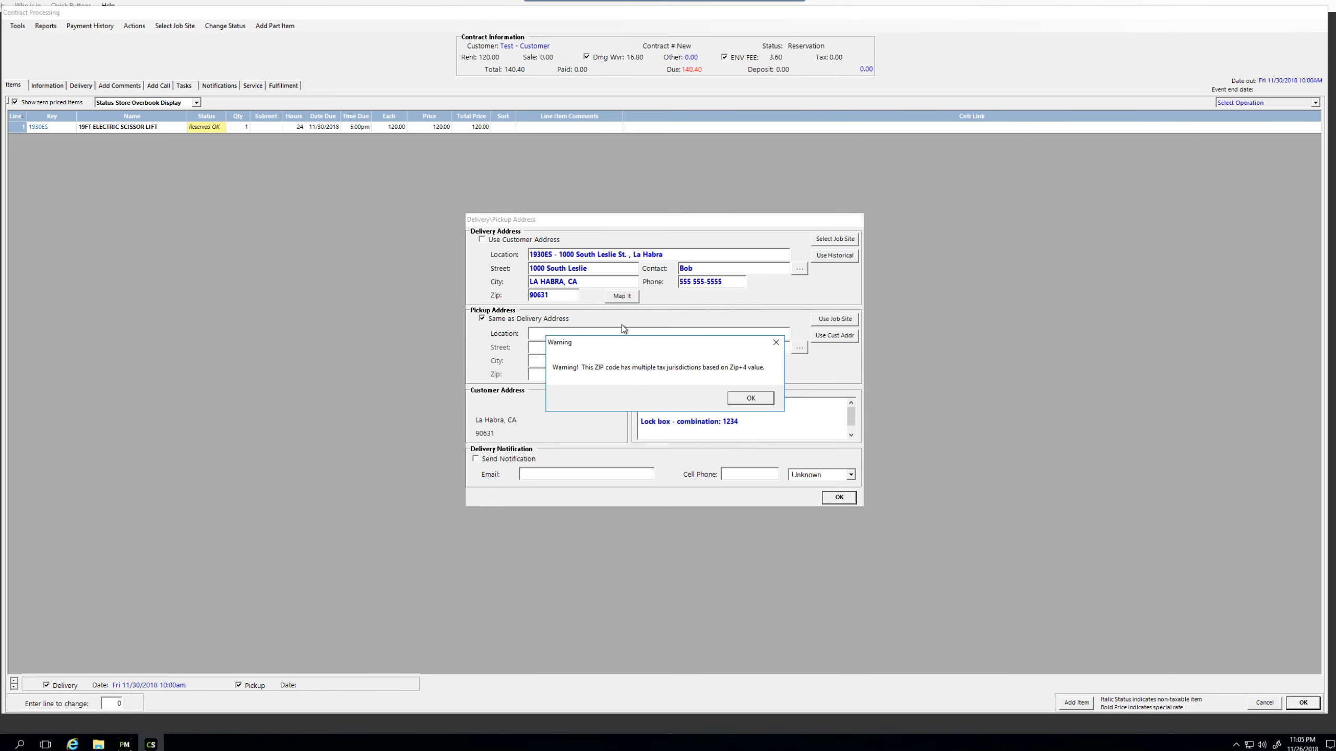
drag(616, 340, 620, 315)
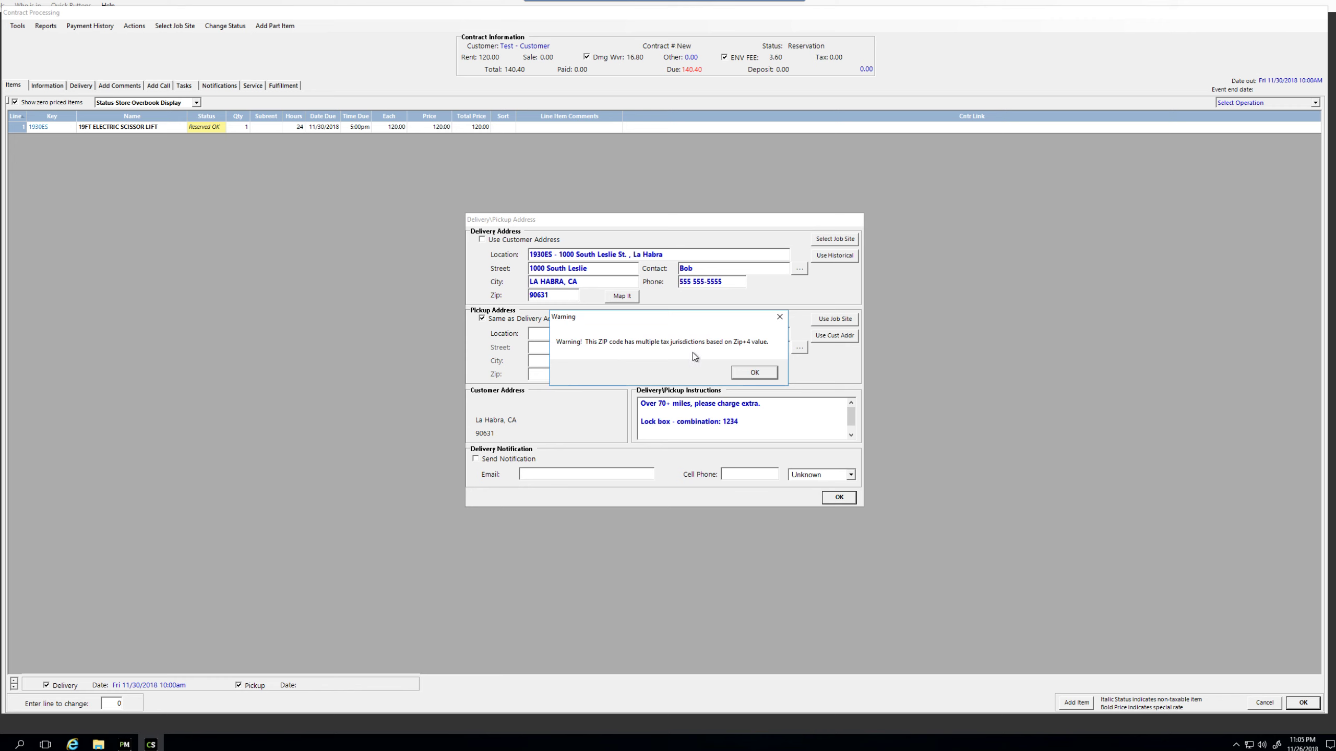
click(755, 373)
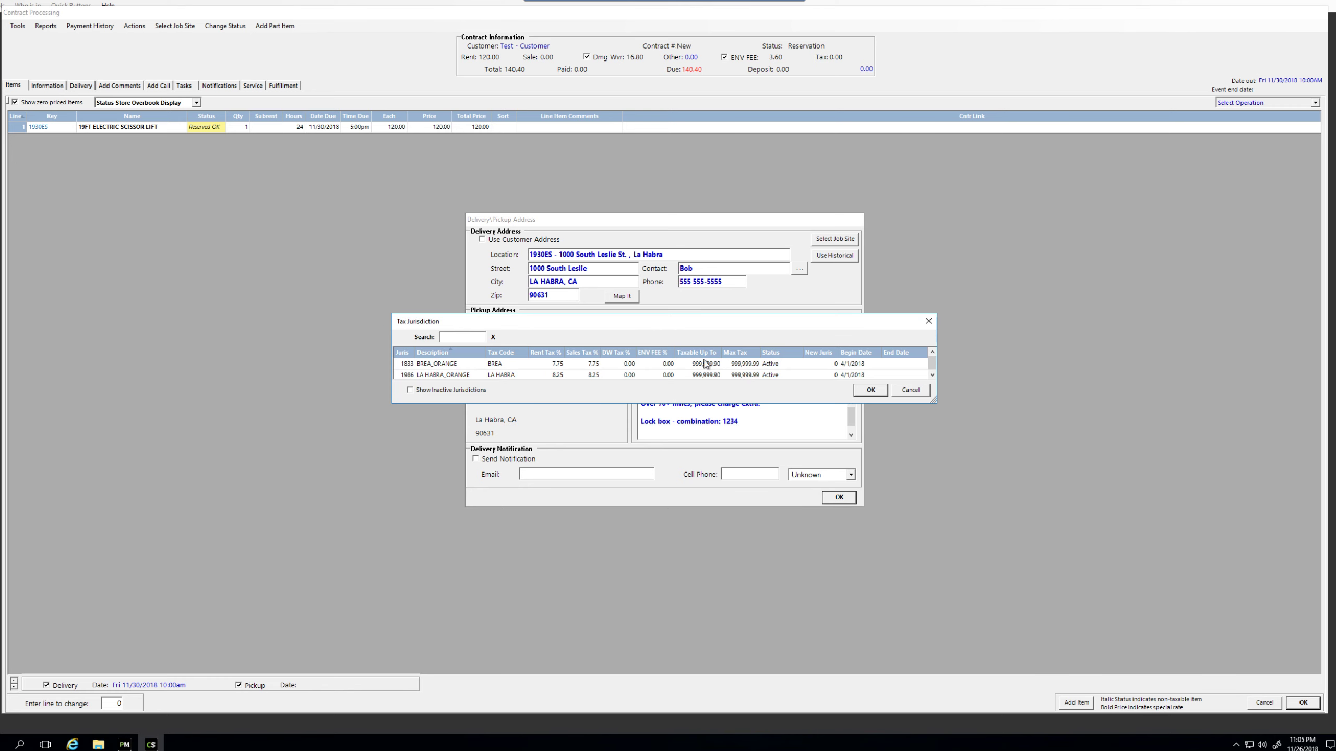
double_click(538, 376)
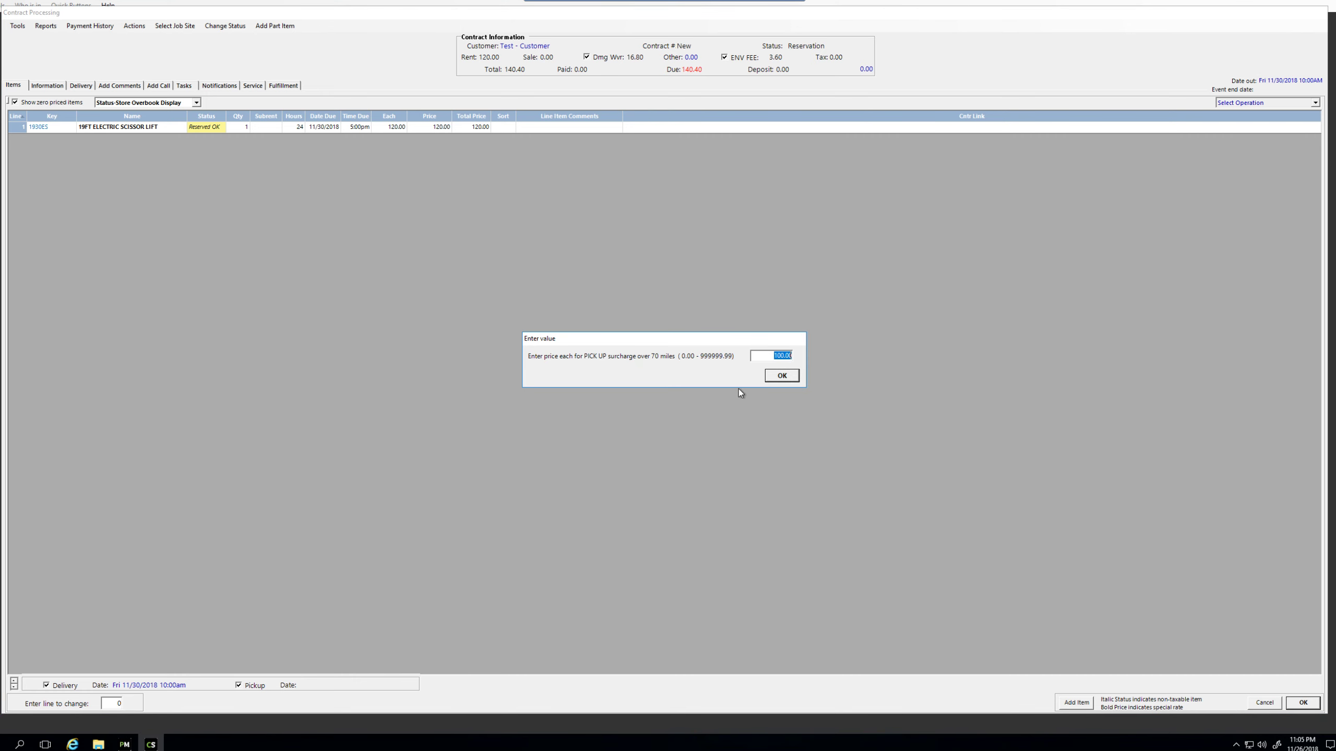
Step: Add the over-70-mile pick-up surcharge at 140.00 named PICK UP, totalling 280.40, and finish items
mouse_move(664, 339)
mouse_down()
mouse_move(616, 301)
mouse_move(660, 322)
mouse_up()
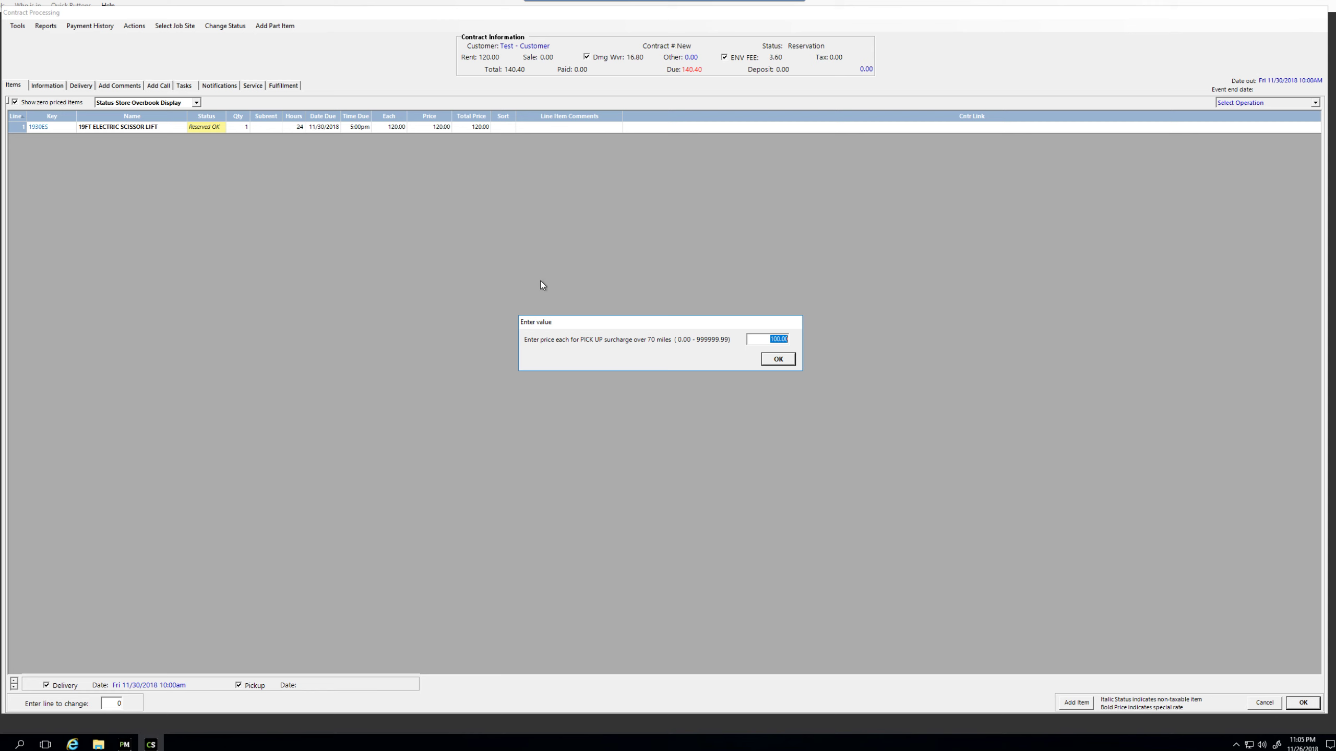
text(140.00)
click(786, 361)
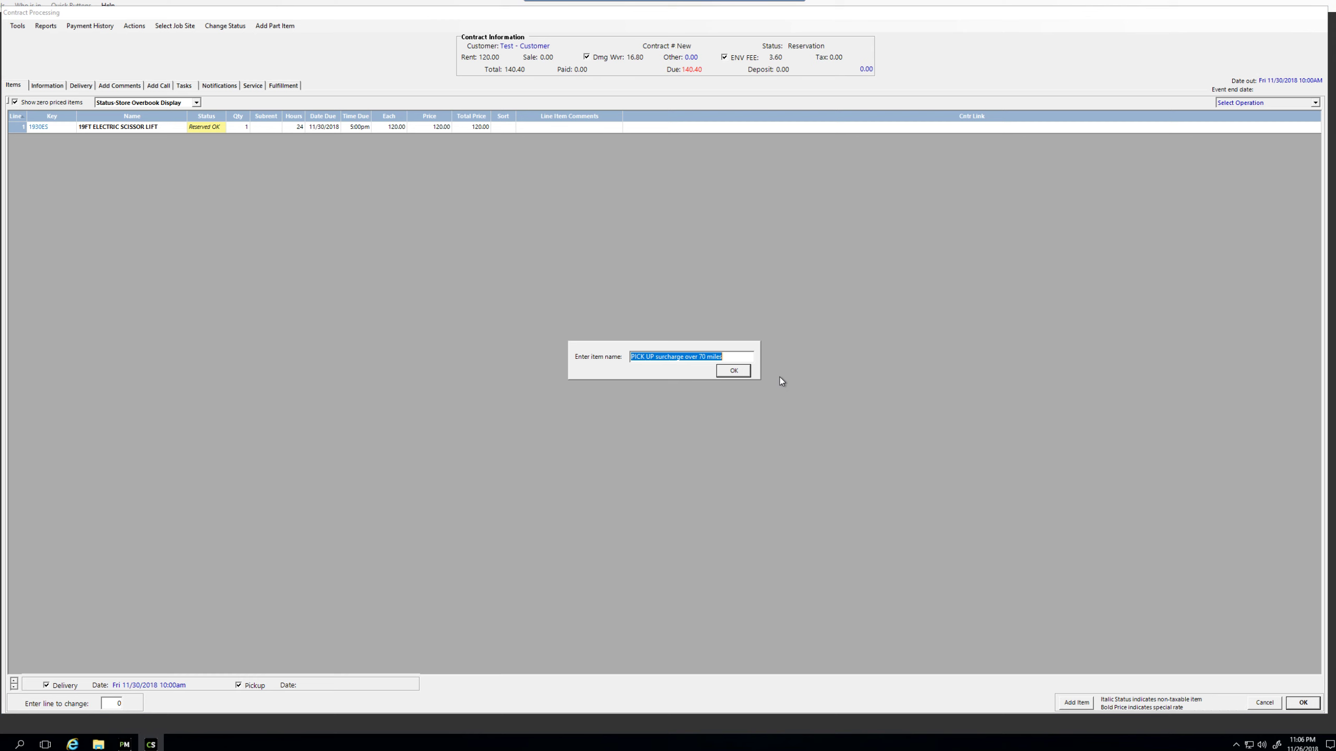
key(End)
key(BackSpace)
key(BackSpace)
key(BackSpace)
key(BackSpace)
key(BackSpace)
key(BackSpace)
key(BackSpace)
key(BackSpace)
key(BackSpace)
key(BackSpace)
key(BackSpace)
key(BackSpace)
key(BackSpace)
key(BackSpace)
key(BackSpace)
key(BackSpace)
key(BackSpace)
key(BackSpace)
key(BackSpace)
click(743, 371)
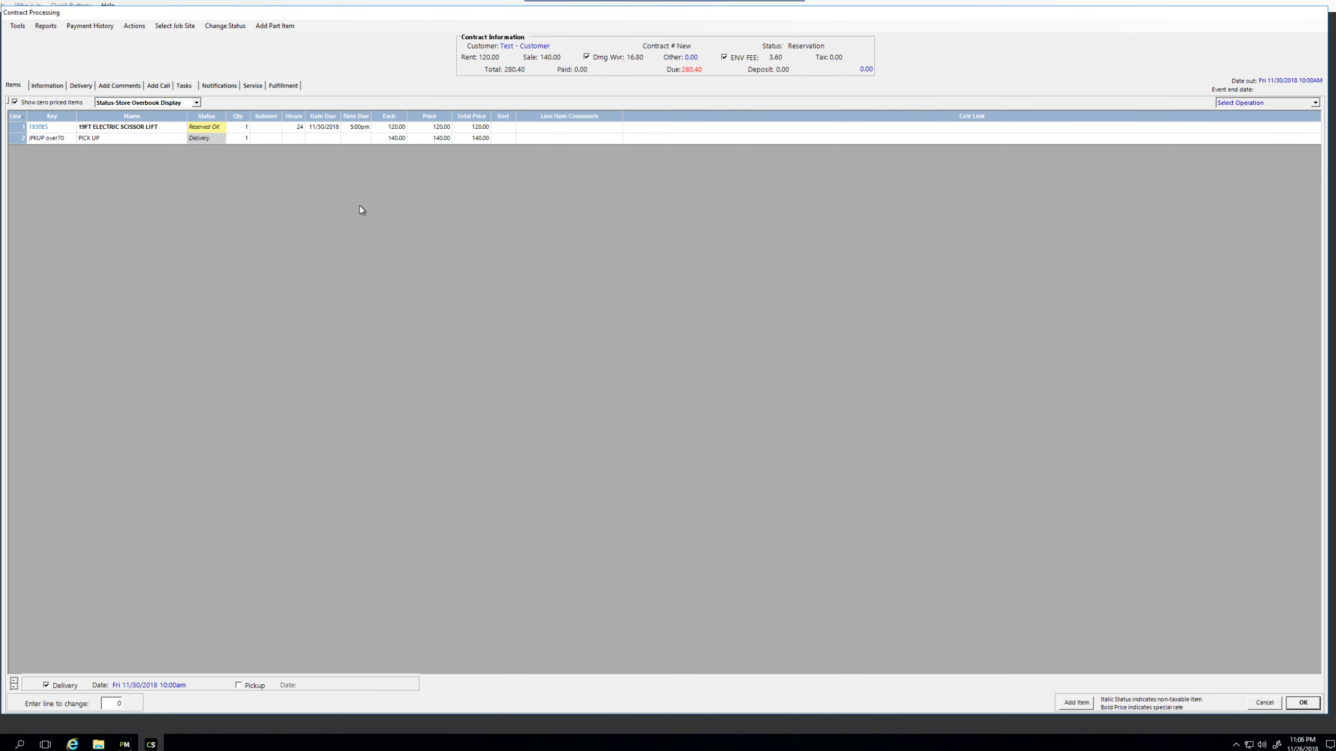
click(1304, 704)
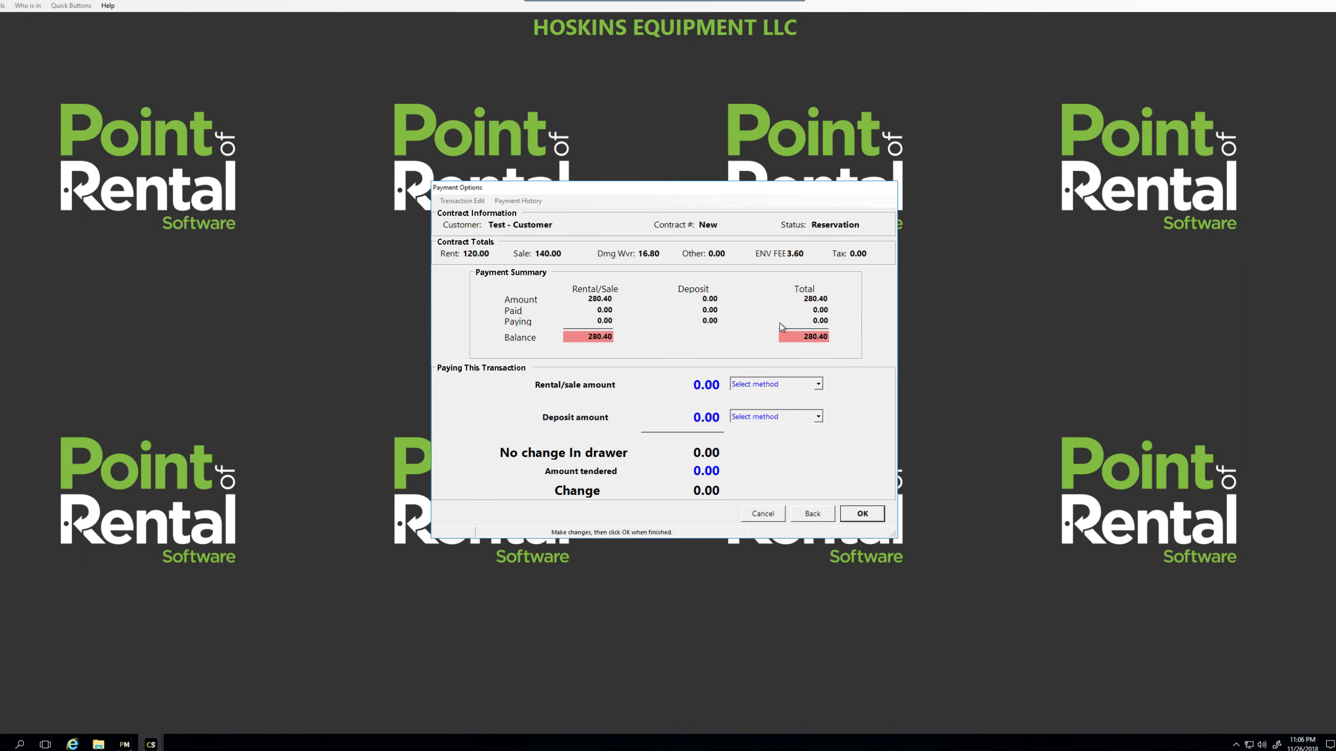
Step: Finish the contract without payment and send the standard contract by Email electronic signature
click(863, 514)
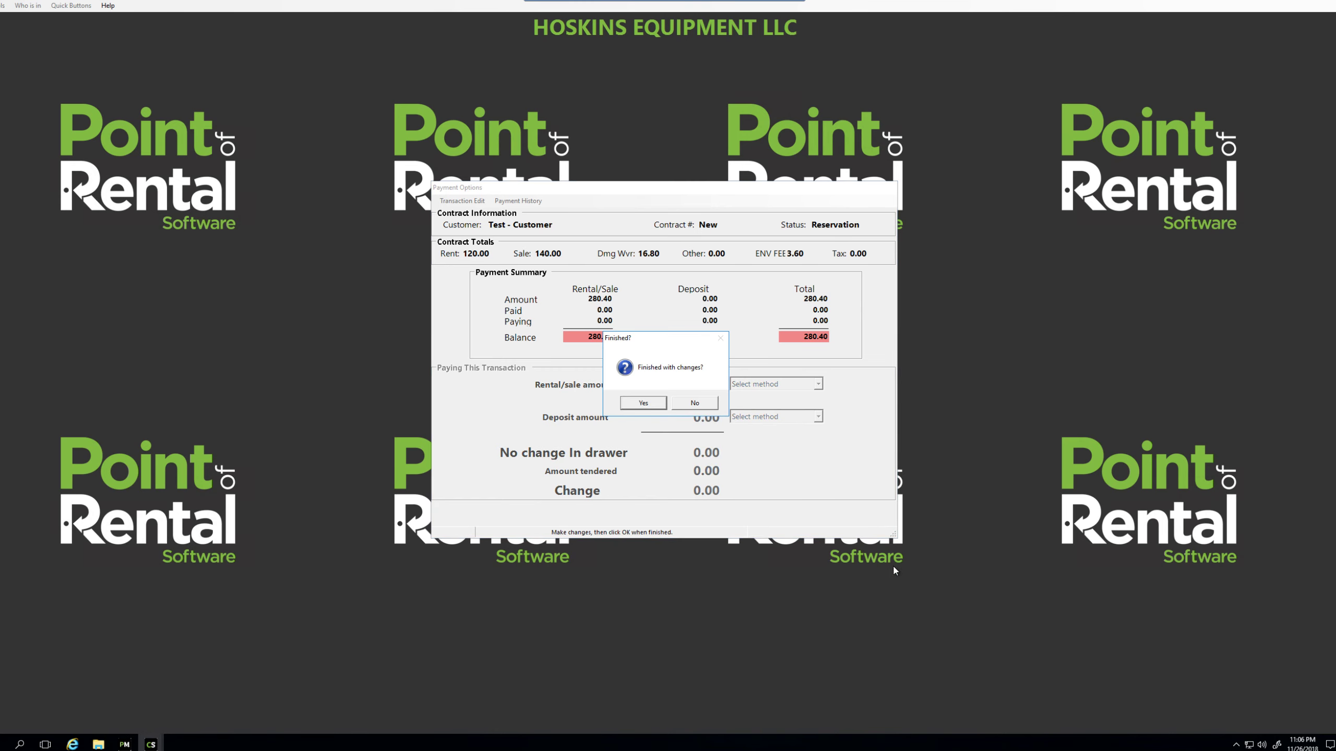
click(655, 403)
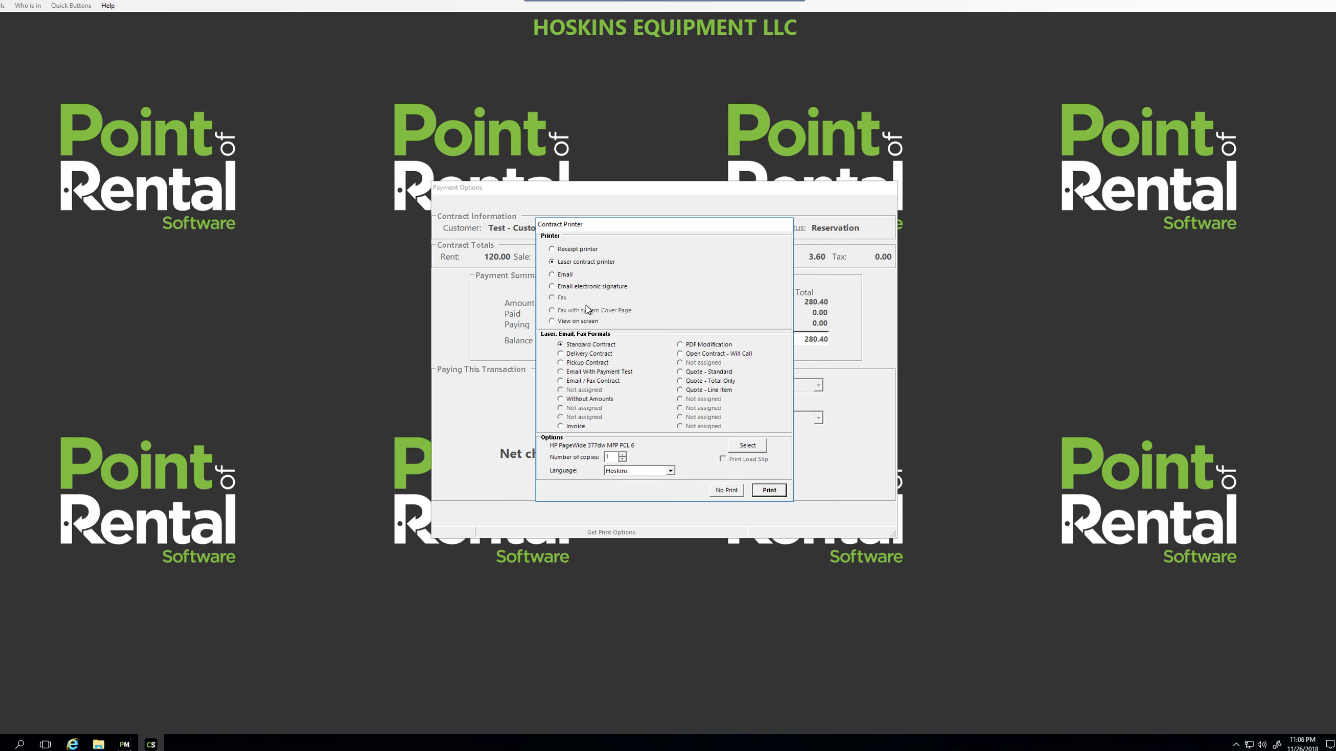
click(553, 288)
click(769, 493)
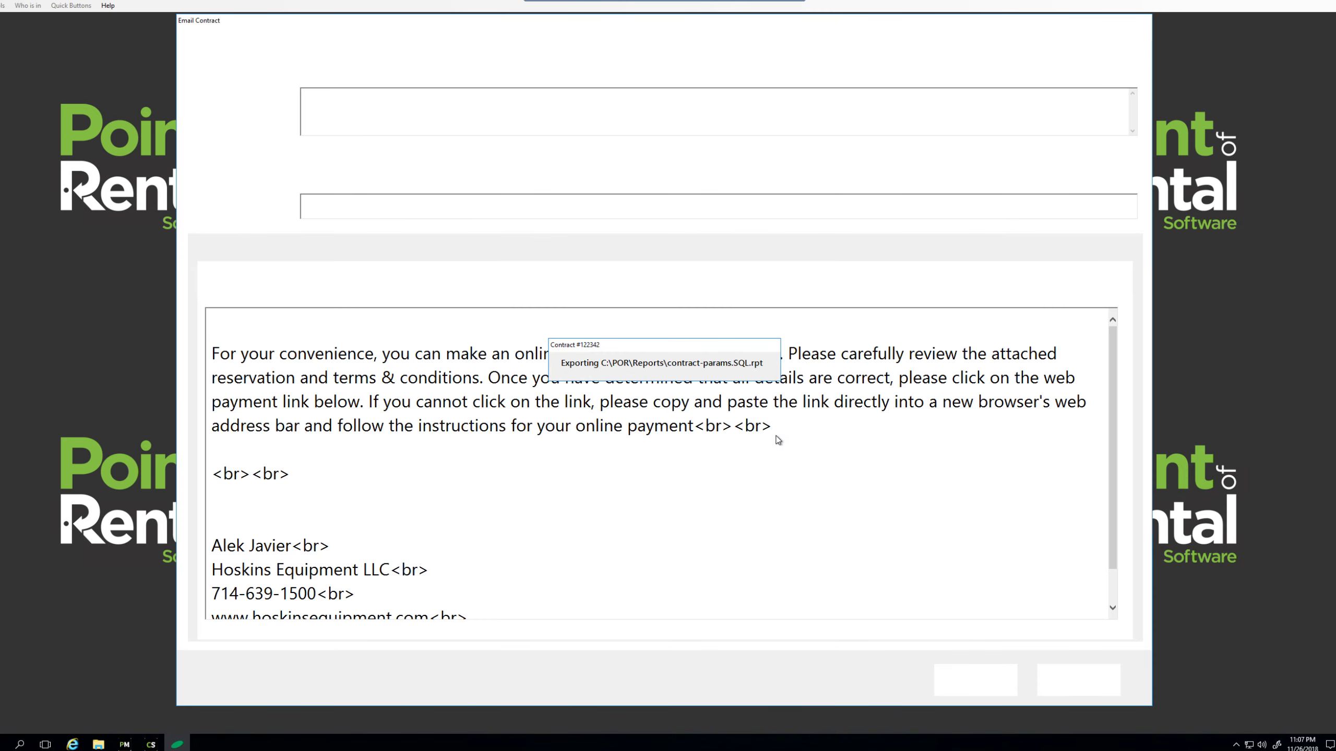
Step: Check the message and recipient address, send contract 122342, and open the Customer Dashboard
drag(773, 426, 211, 352)
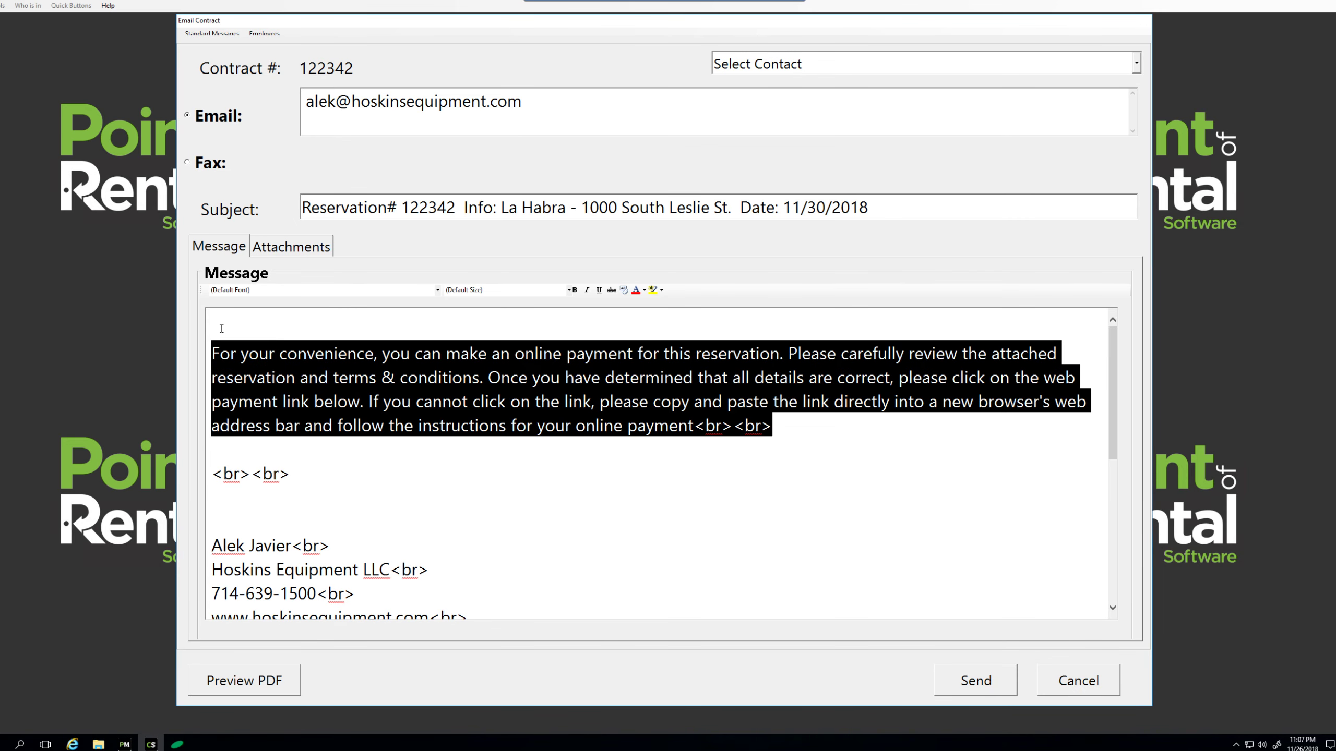
click(266, 326)
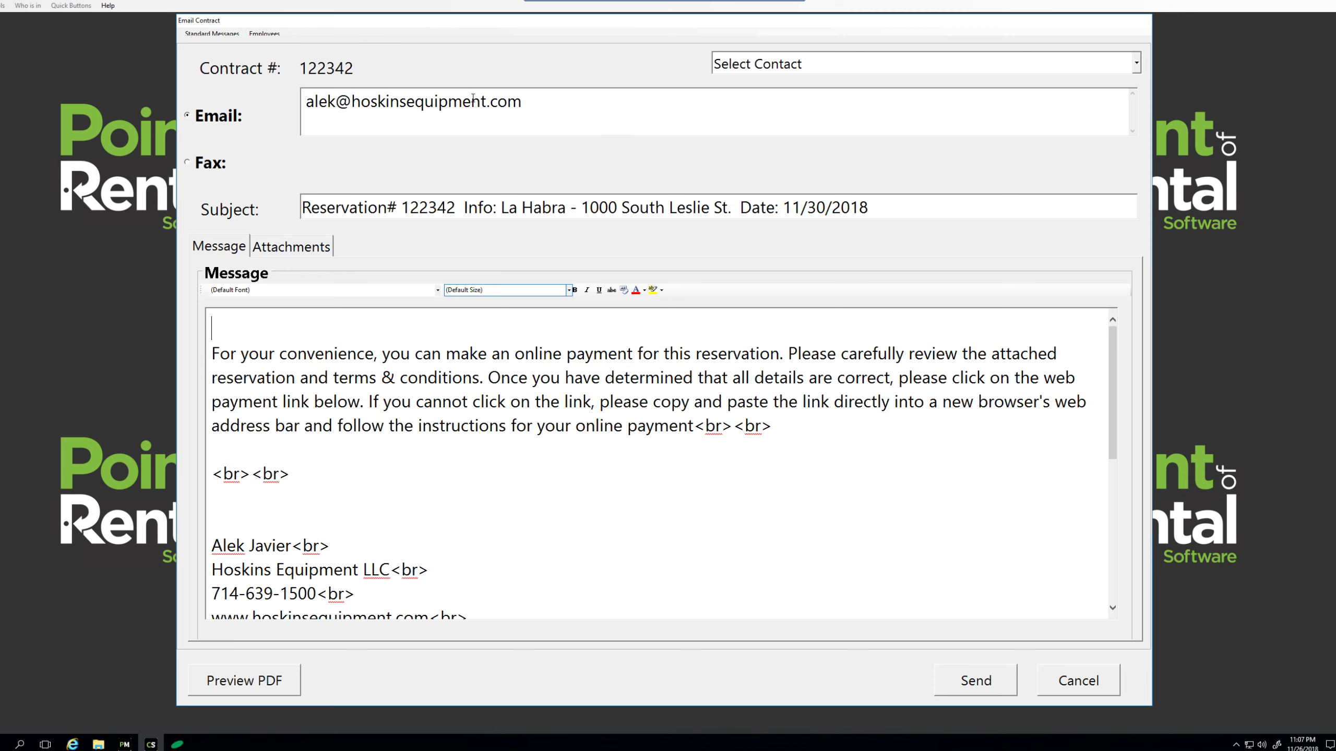
mouse_move(307, 104)
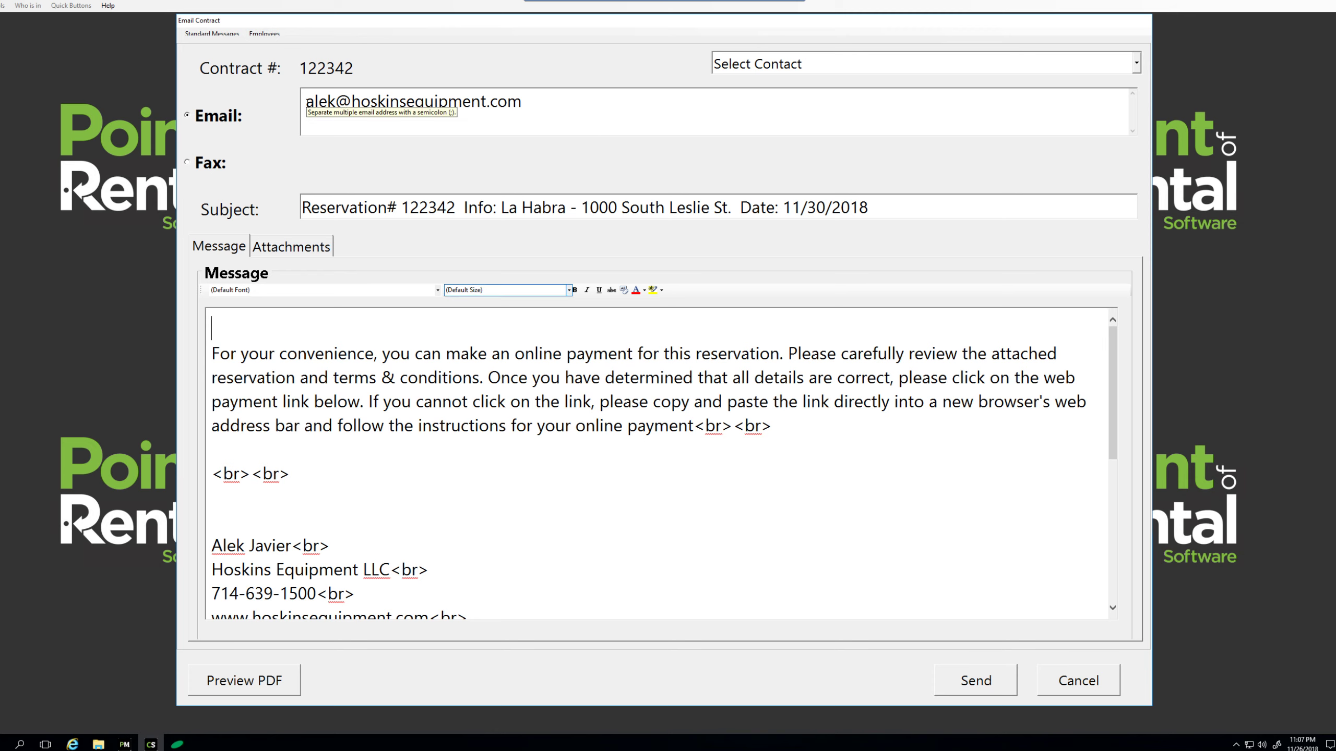
drag(306, 103, 596, 105)
click(596, 104)
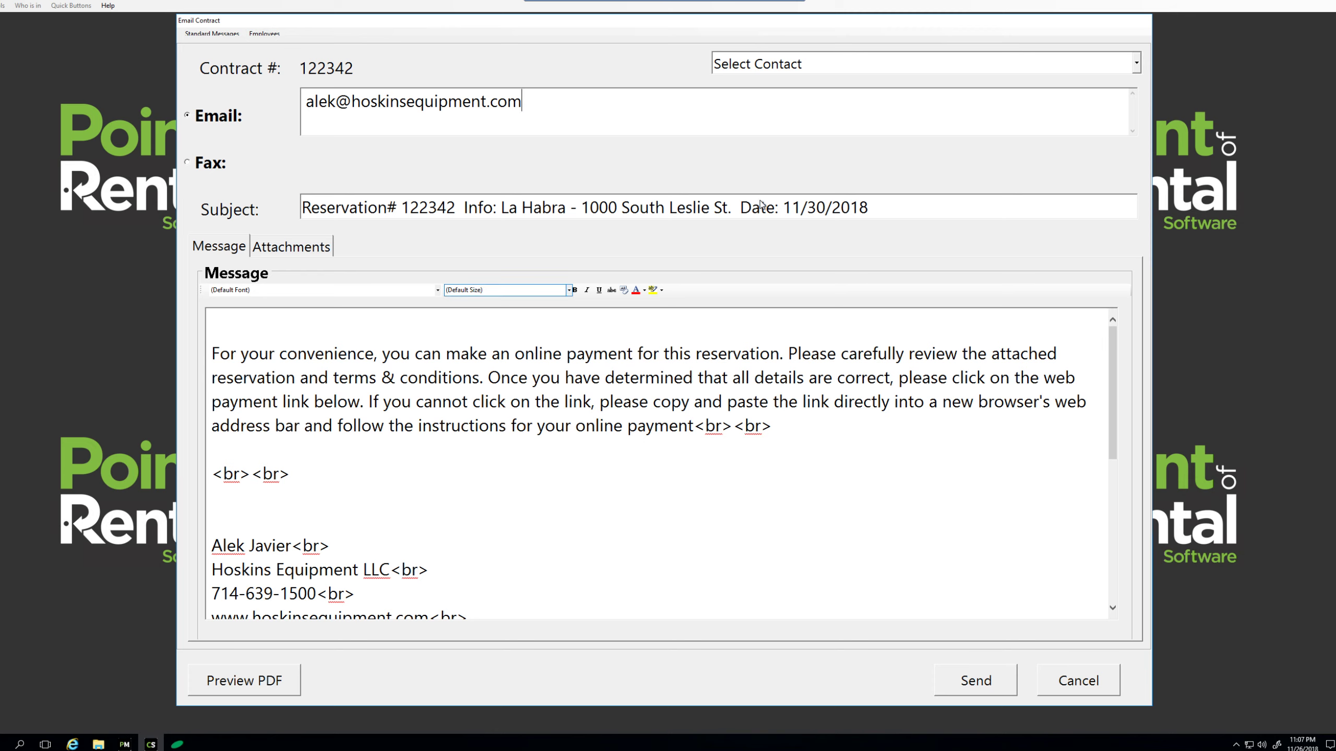
click(981, 680)
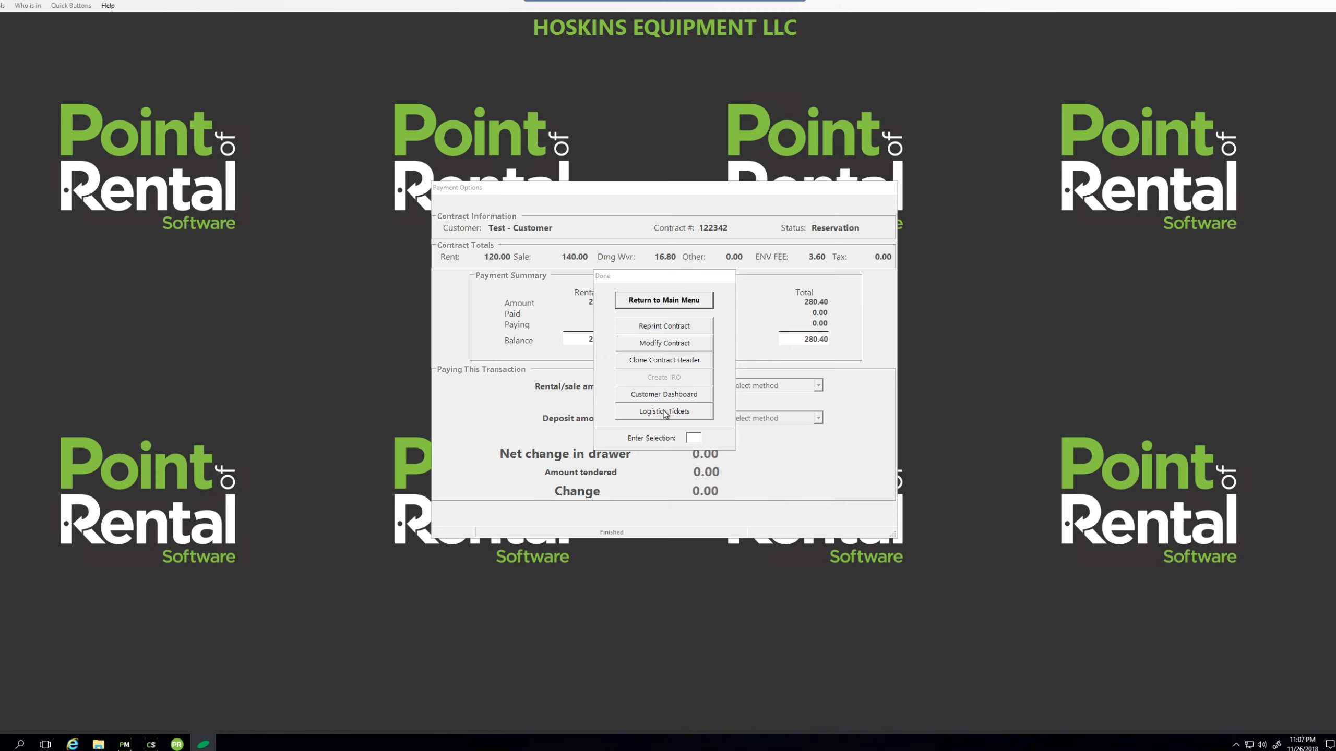
click(669, 395)
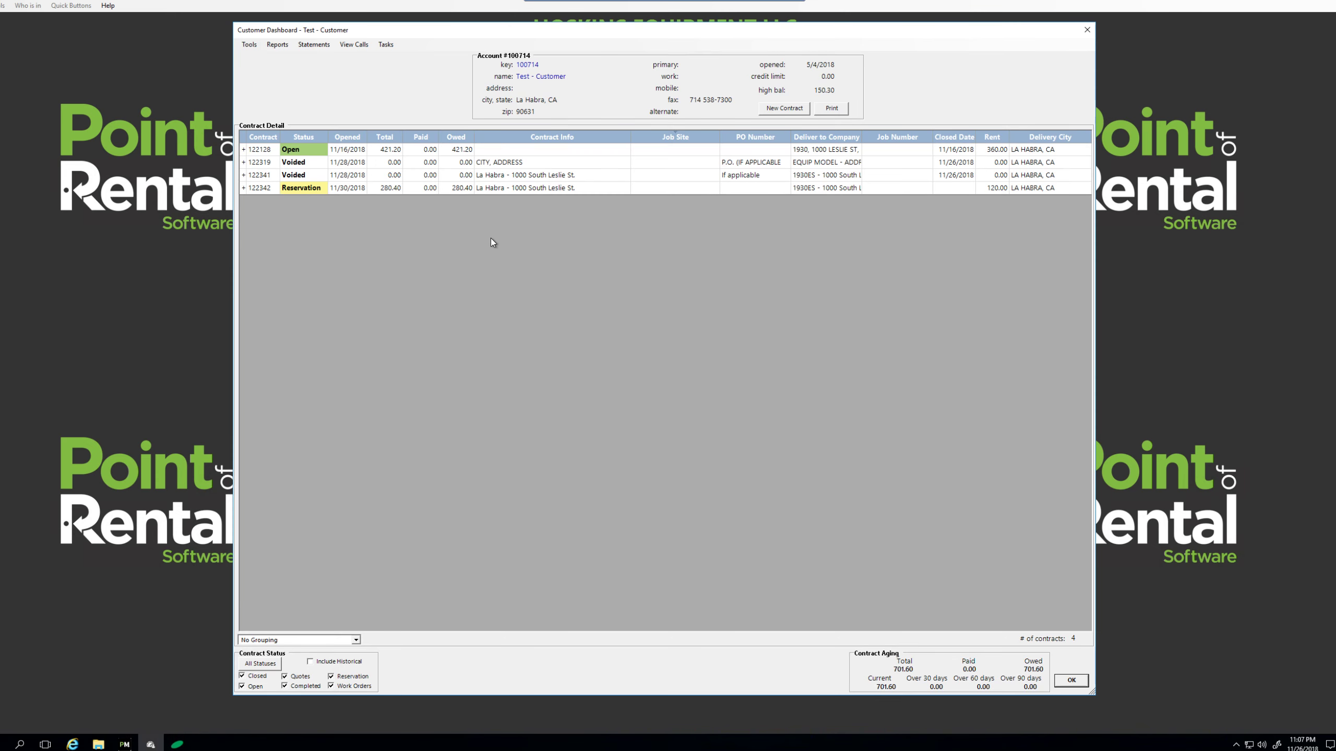